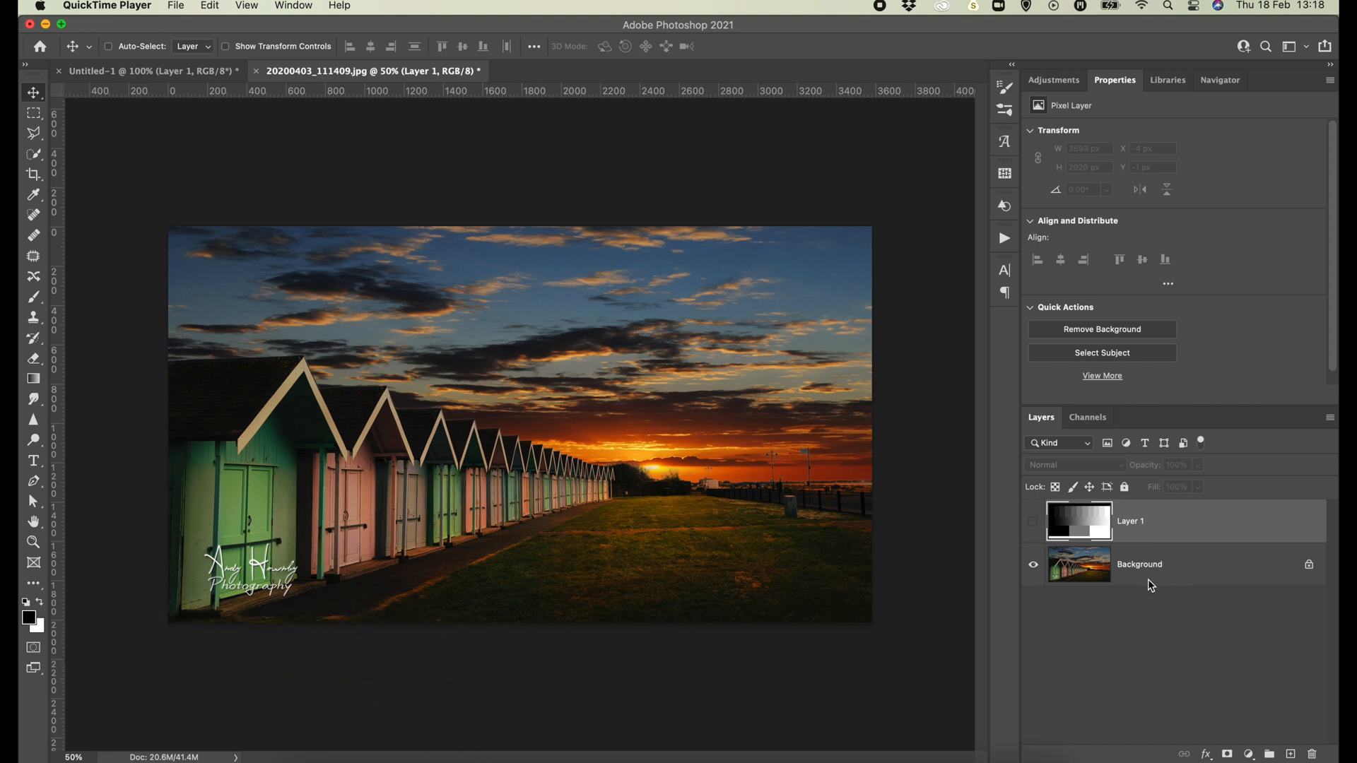
Step: Show the grayscale Layer 1 and preview blend modes such as Darken over the photo, comparing the image with the layer hidden and shown
left_click(1033, 521)
left_click(1032, 521)
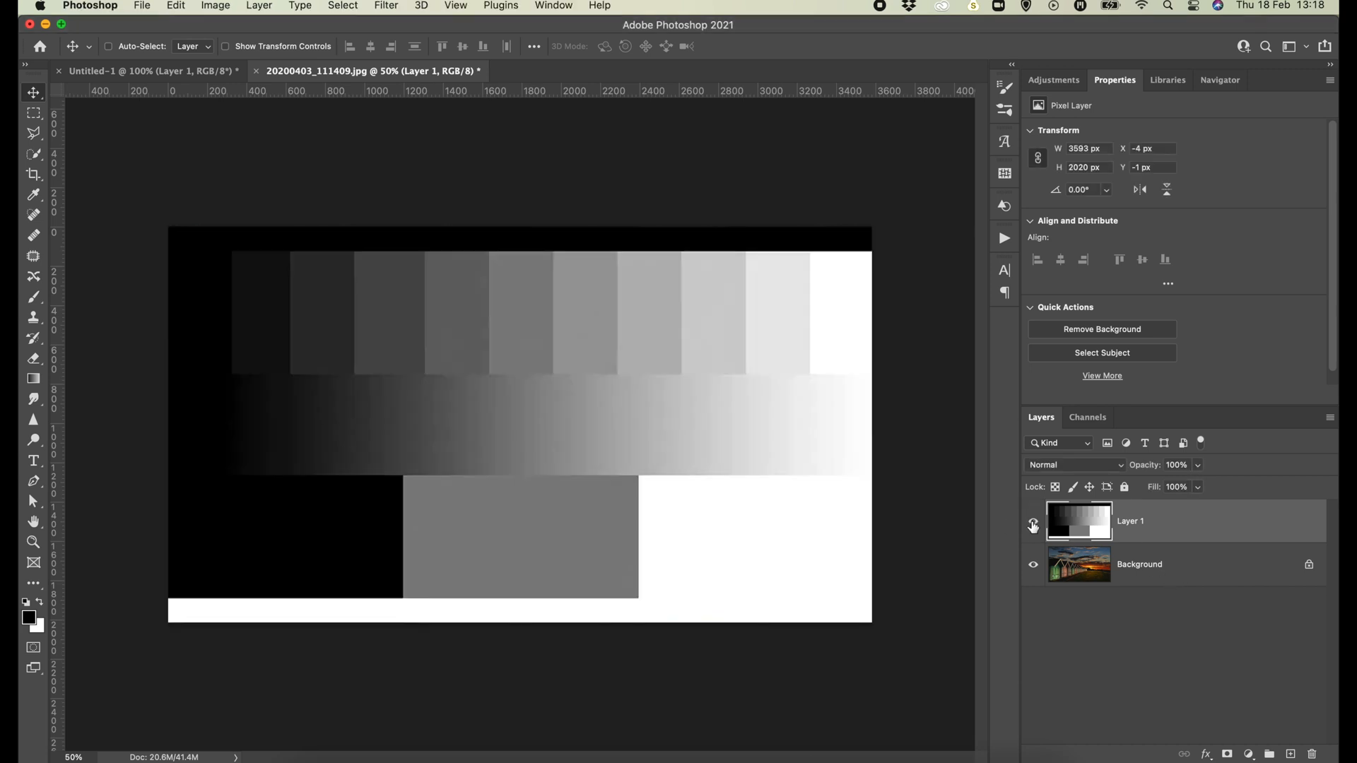
left_click(1121, 467)
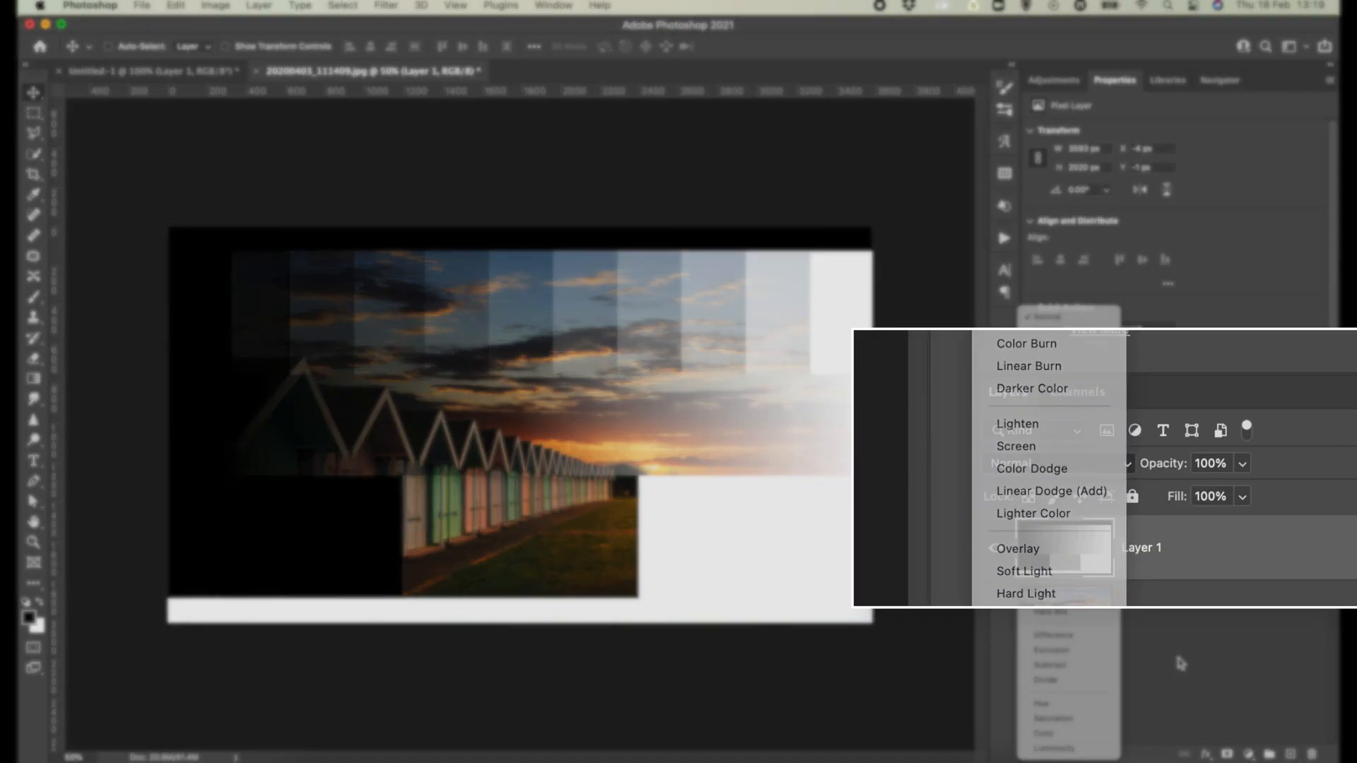
left_click(1179, 659)
left_click(1126, 465)
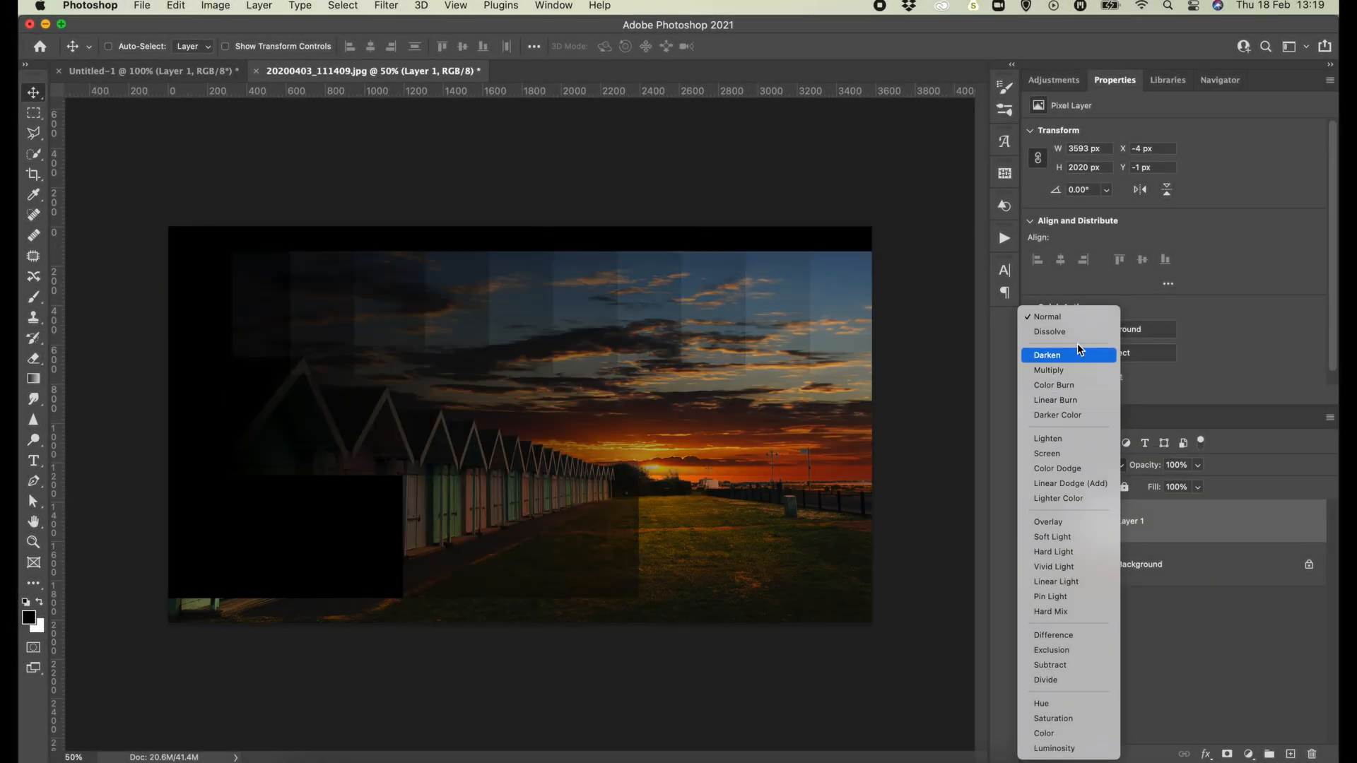
left_click(1229, 645)
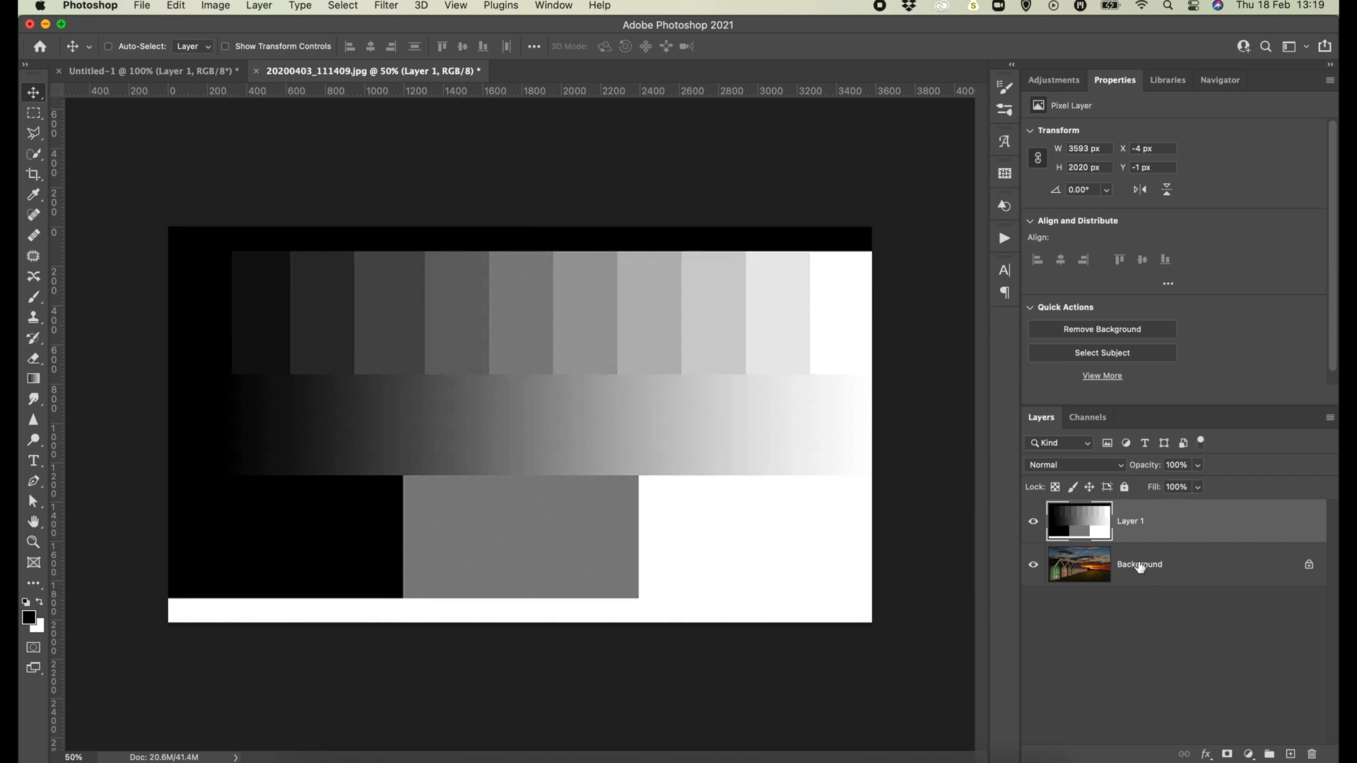
left_click(1034, 523)
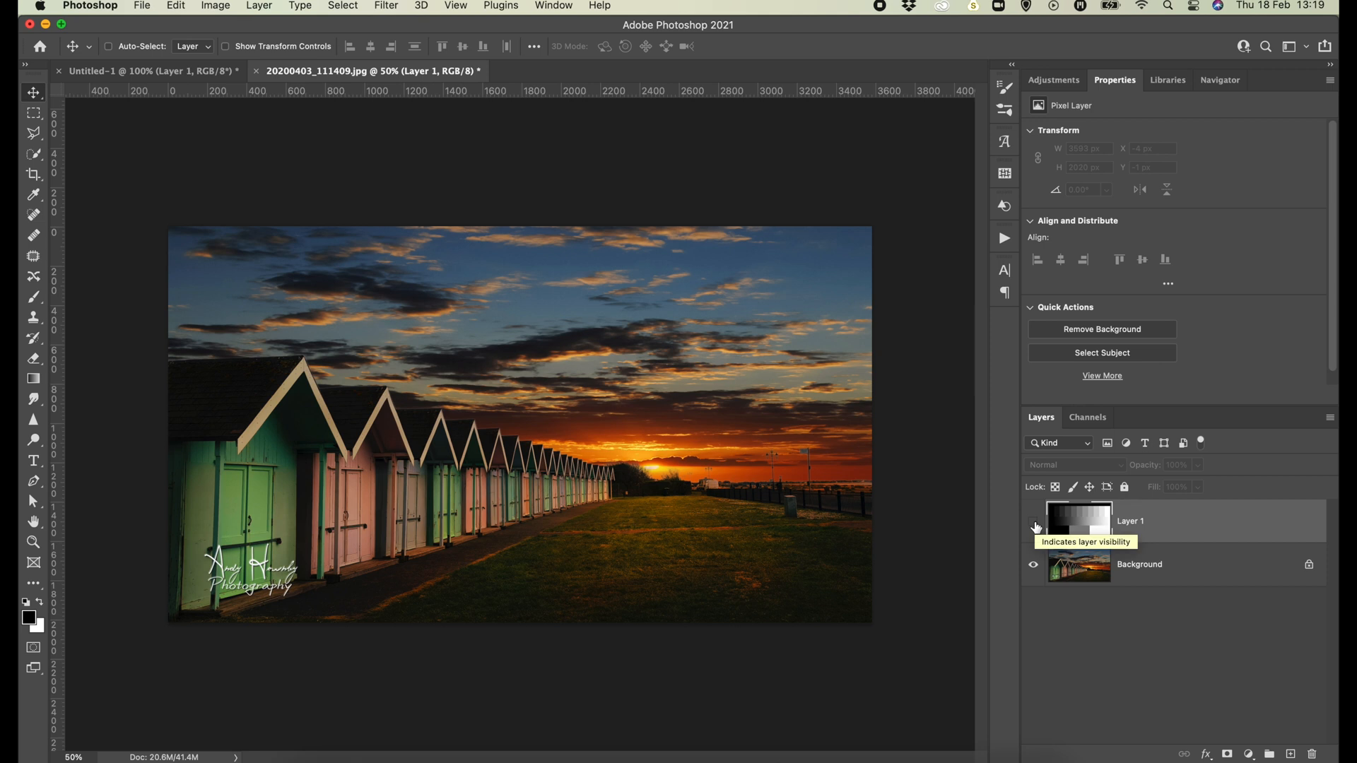
left_click(1034, 524)
Step: Set Layer 1's blend mode to Dissolve and test reduced opacity and fill, restoring both to 100%
left_click(1123, 467)
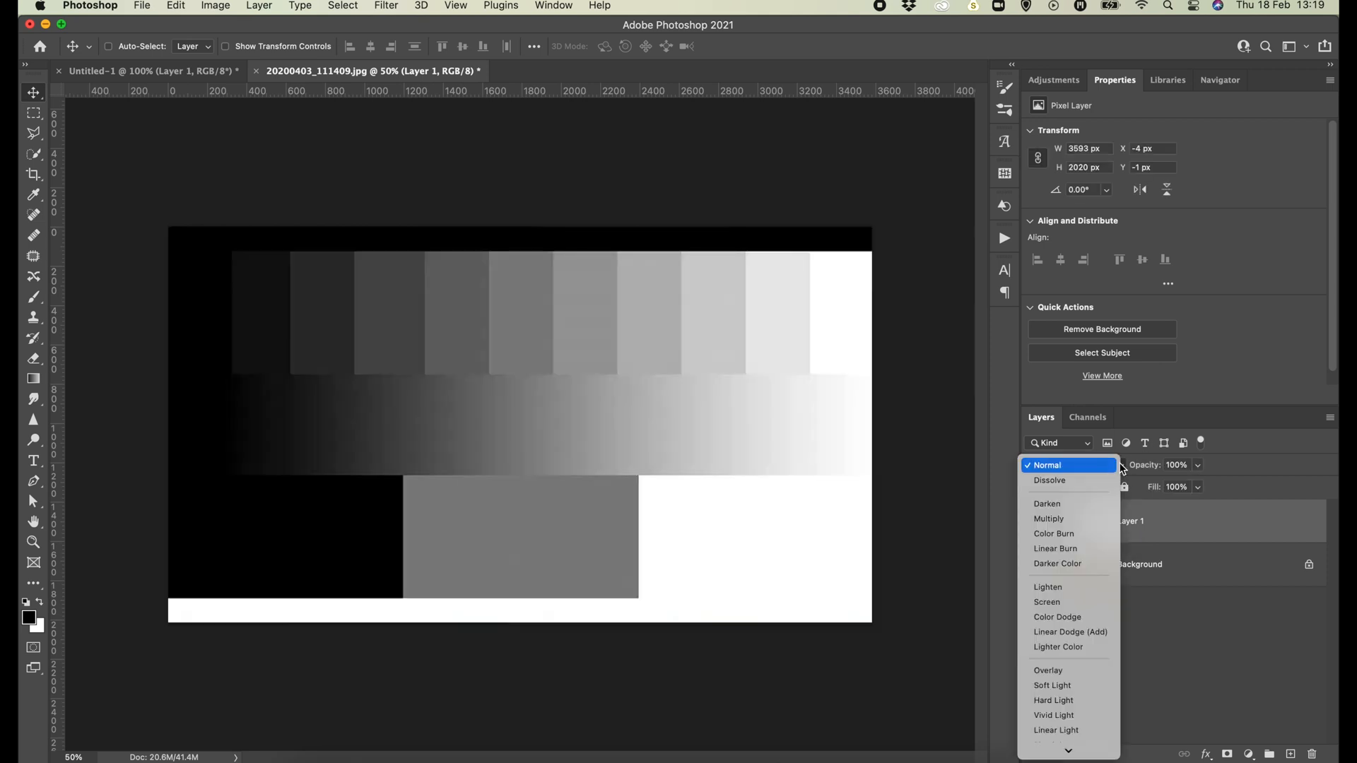
scroll(1122, 468, "down", 5)
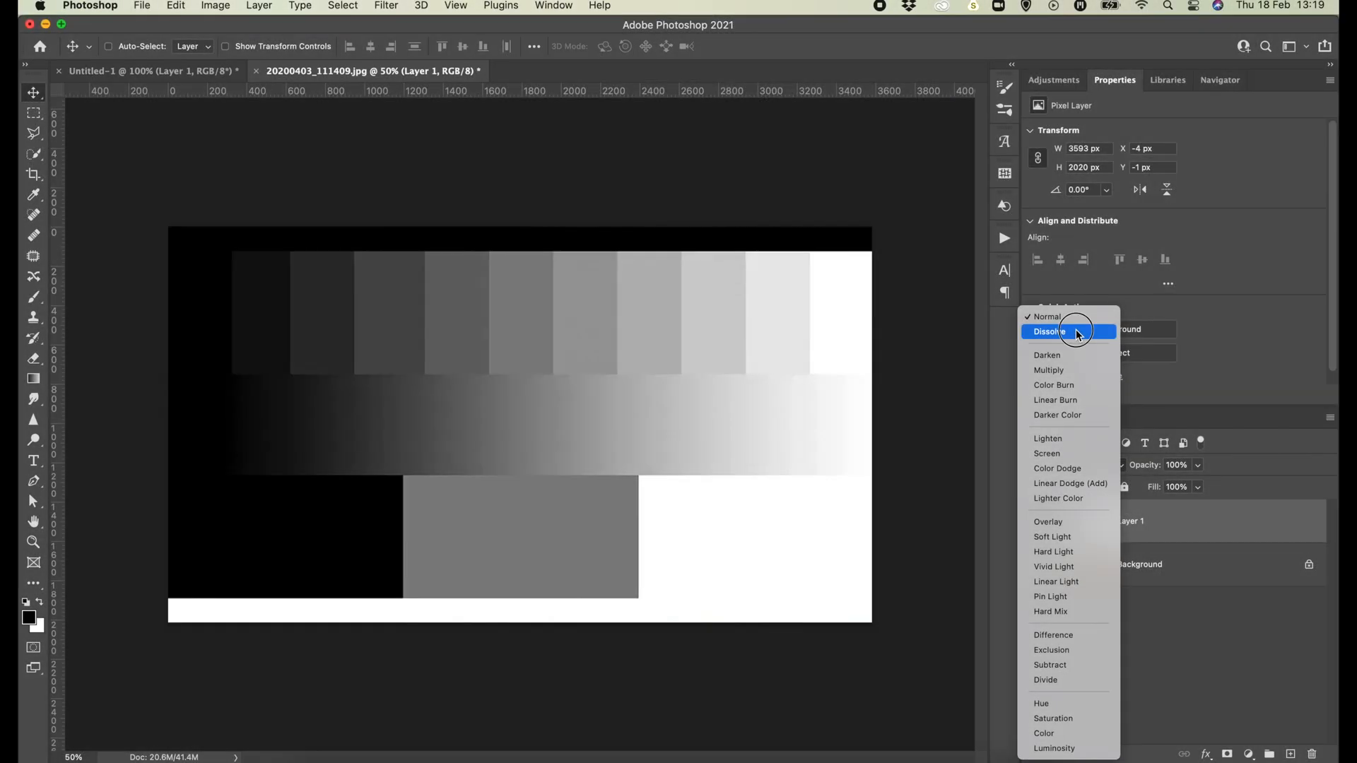
left_click(1060, 330)
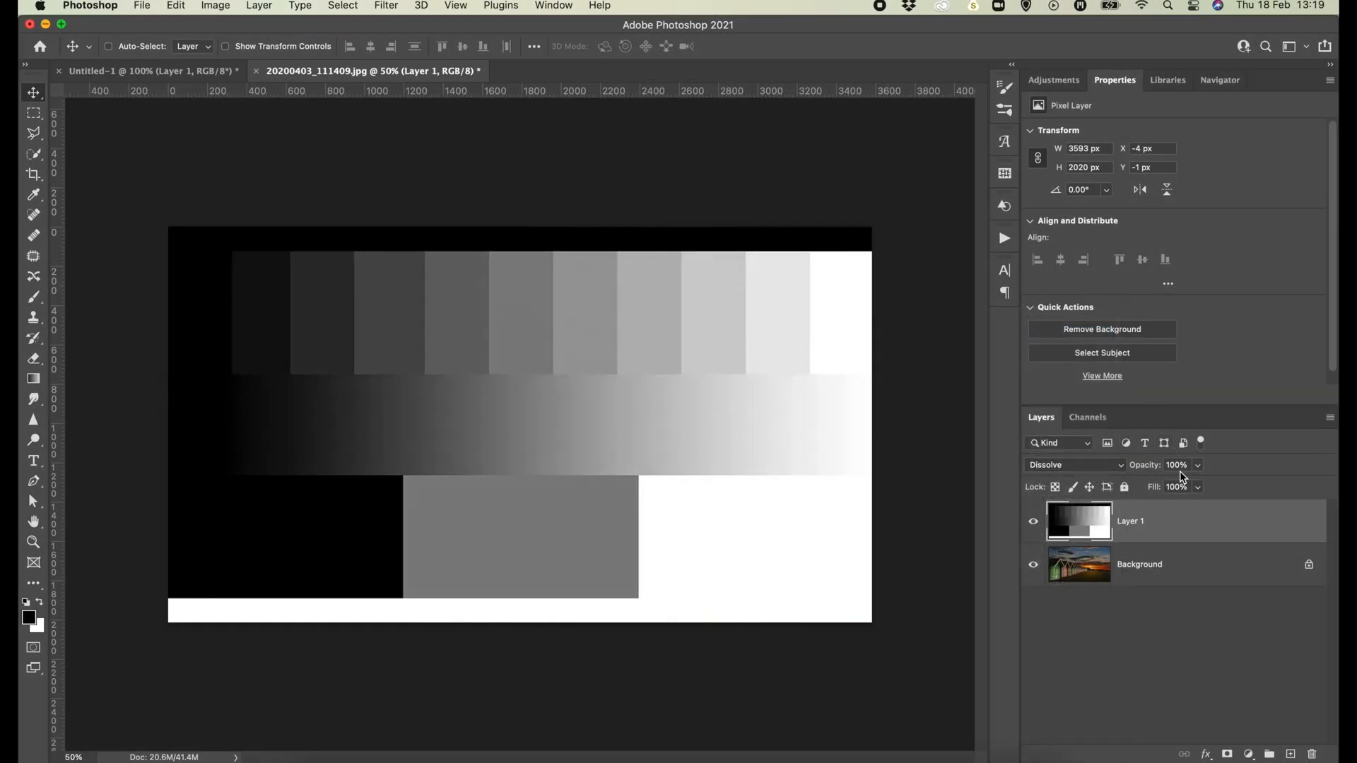
left_click(1198, 466)
left_click_drag(1198, 484, 1224, 514)
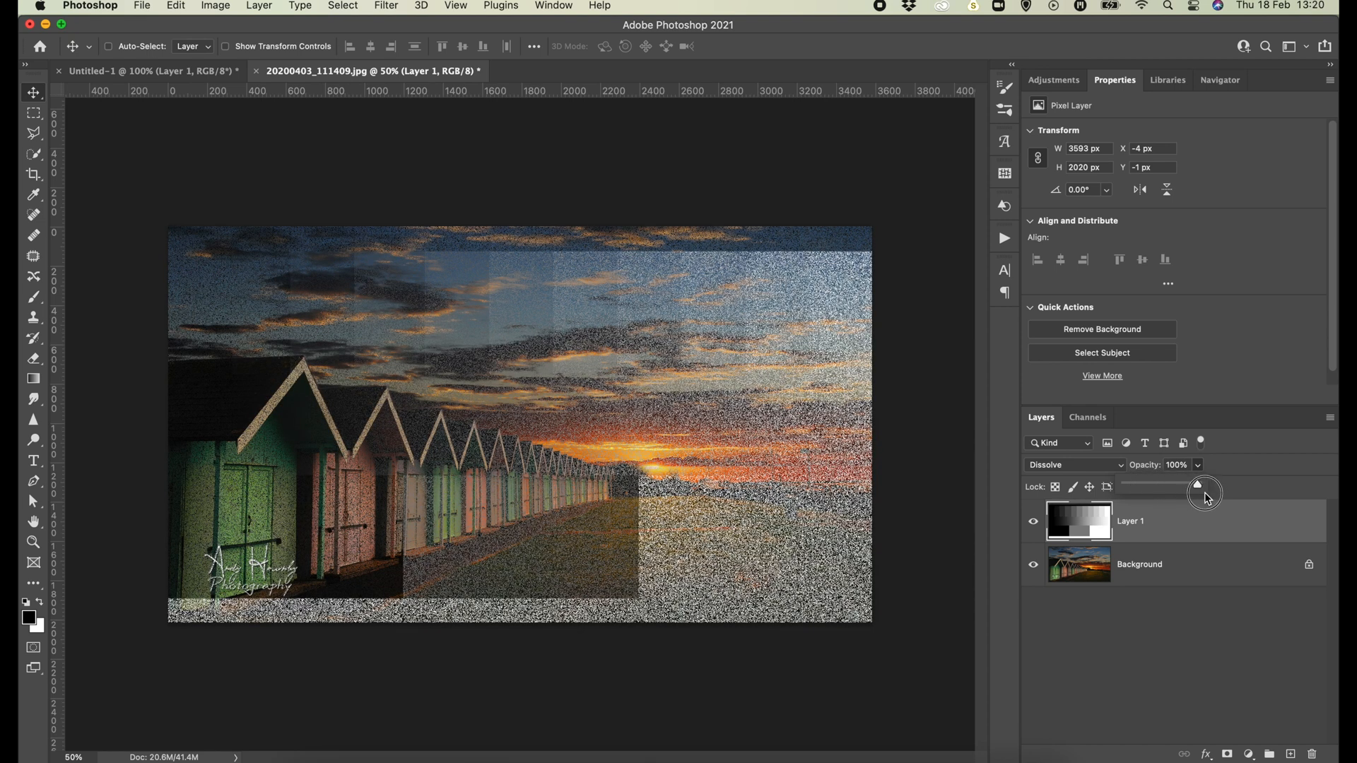
left_click(1198, 487)
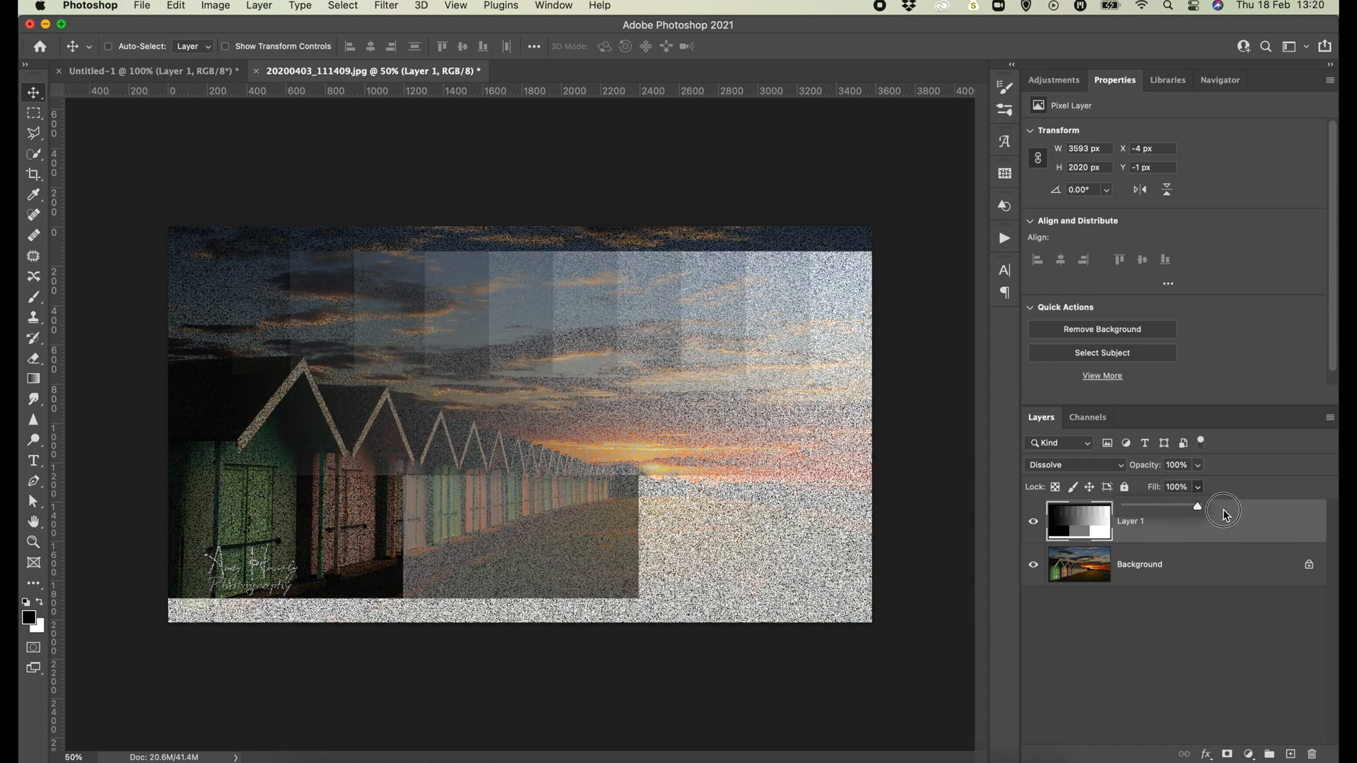
Step: Return Layer 1 to Normal blending, test a reduced opacity before restoring 100%, and preview the darkening blend modes
left_click(1109, 465)
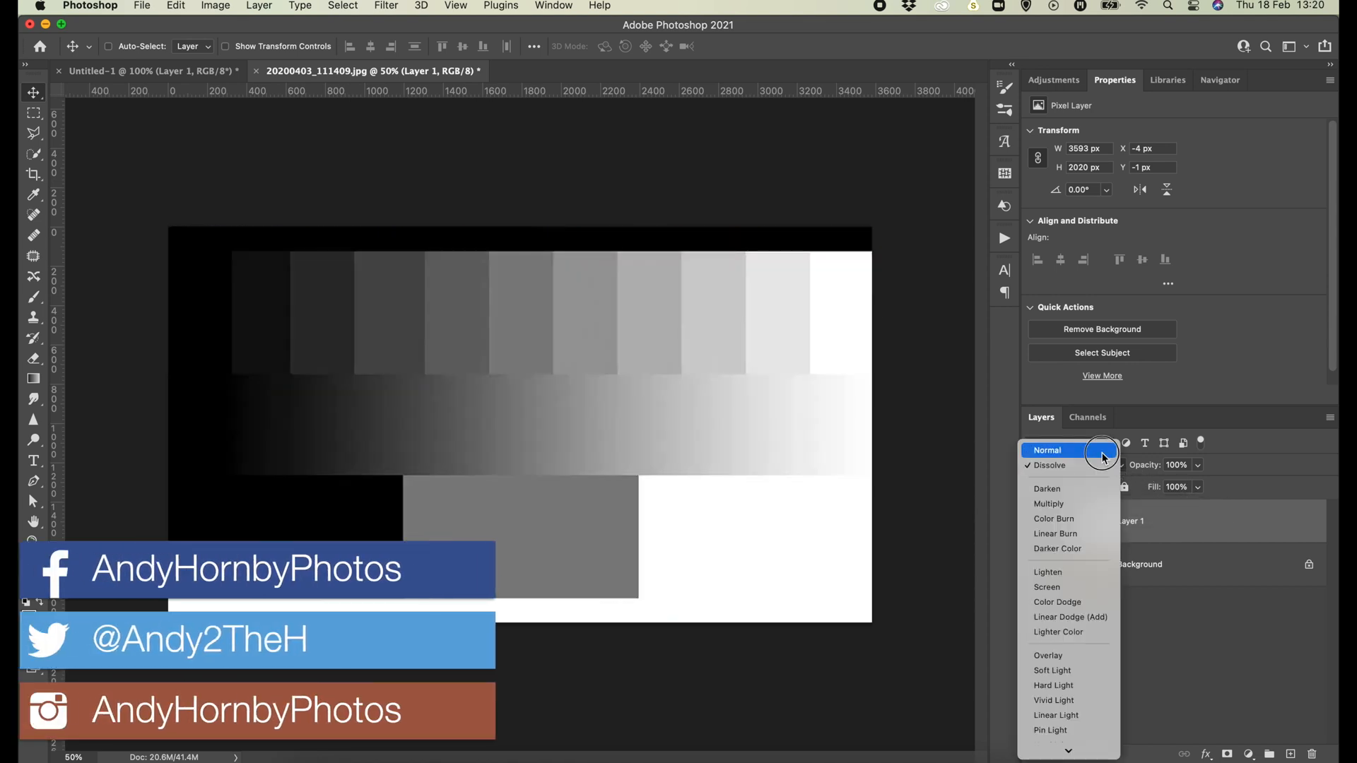
left_click(1102, 453)
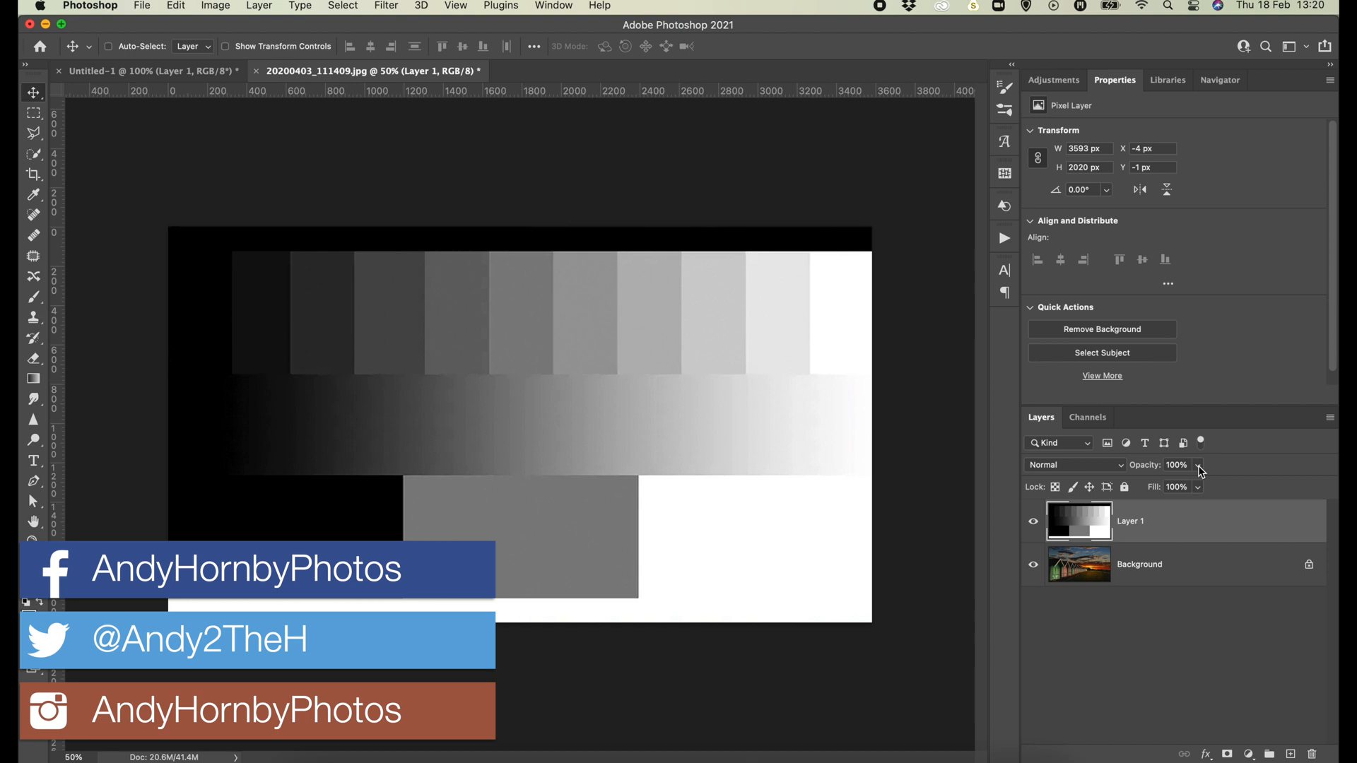
left_click(1199, 467)
left_click_drag(1197, 484, 1237, 493)
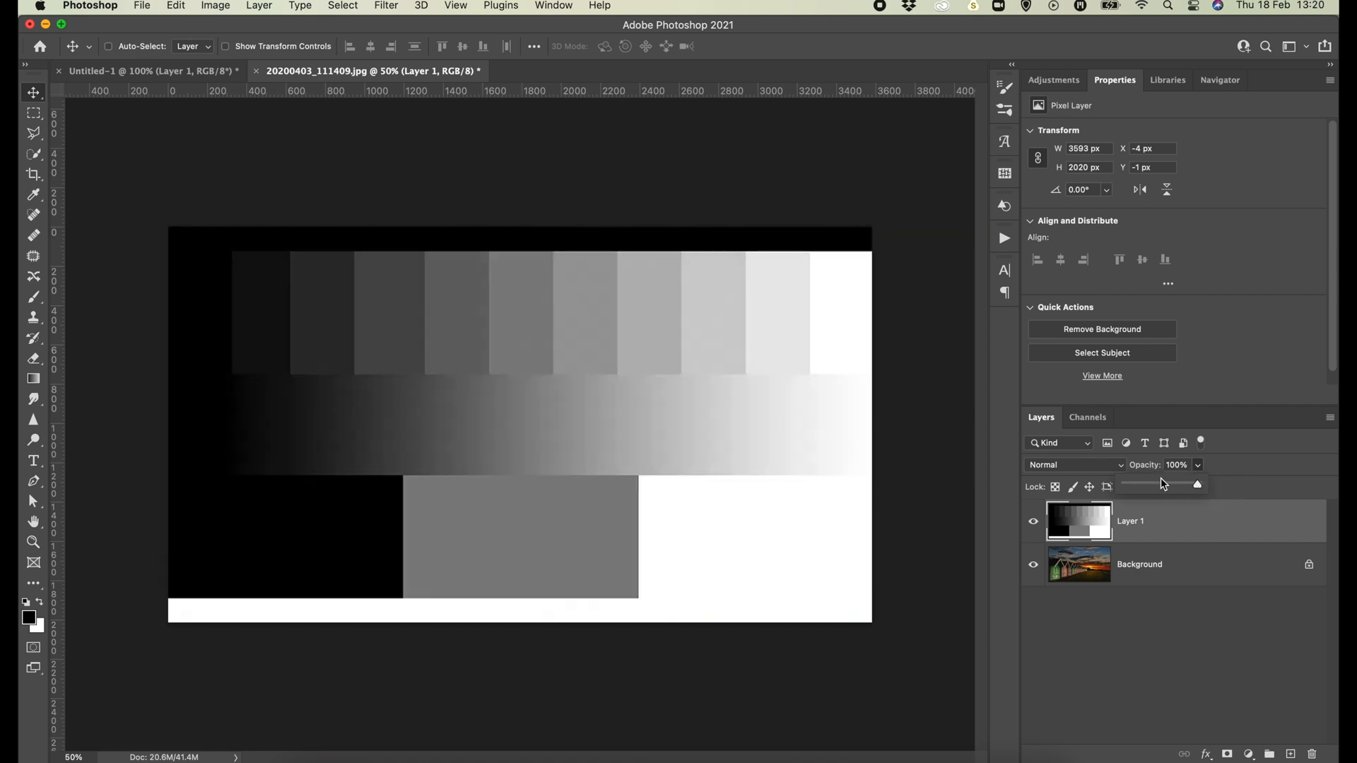
left_click(1105, 460)
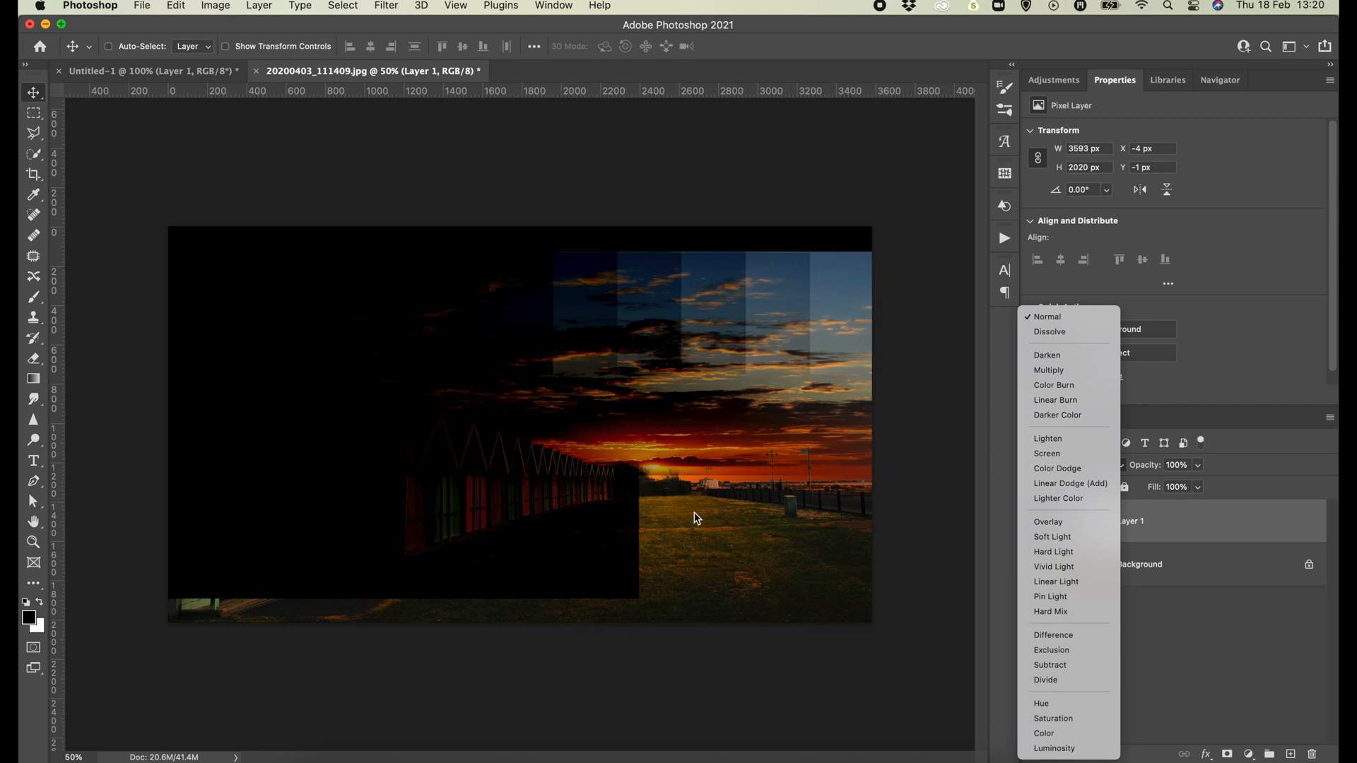
left_click(1157, 520)
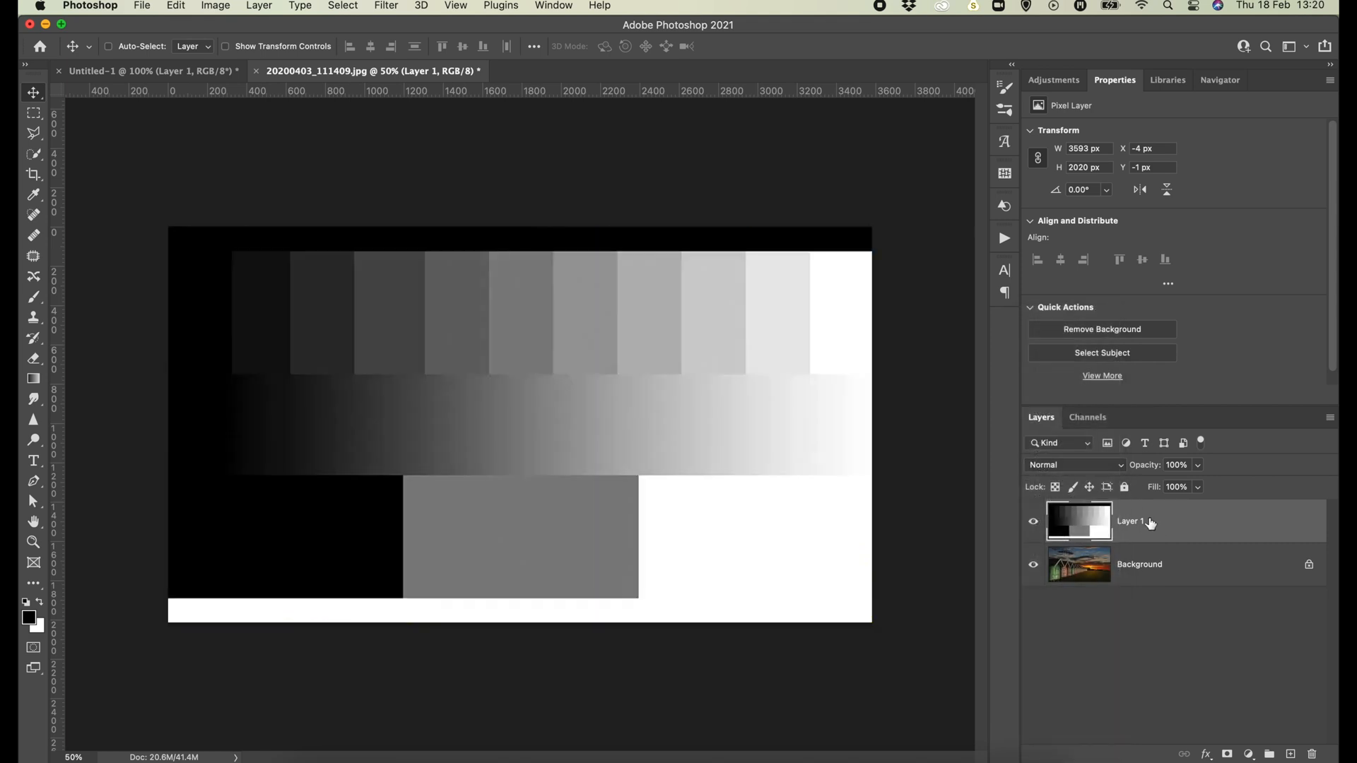
Step: Preview the contrast blend modes on Layer 1 and set its blend mode to Overlay
left_click(1123, 469)
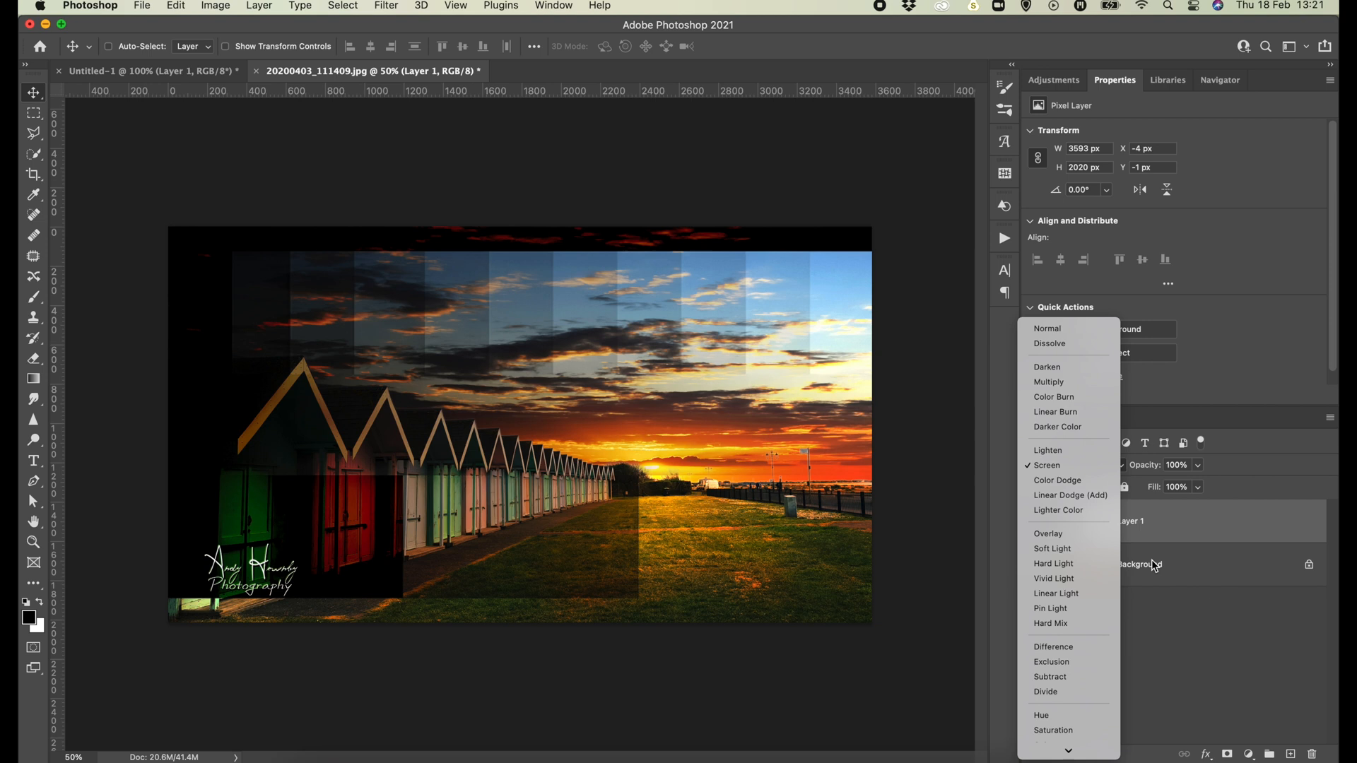
left_click(695, 478)
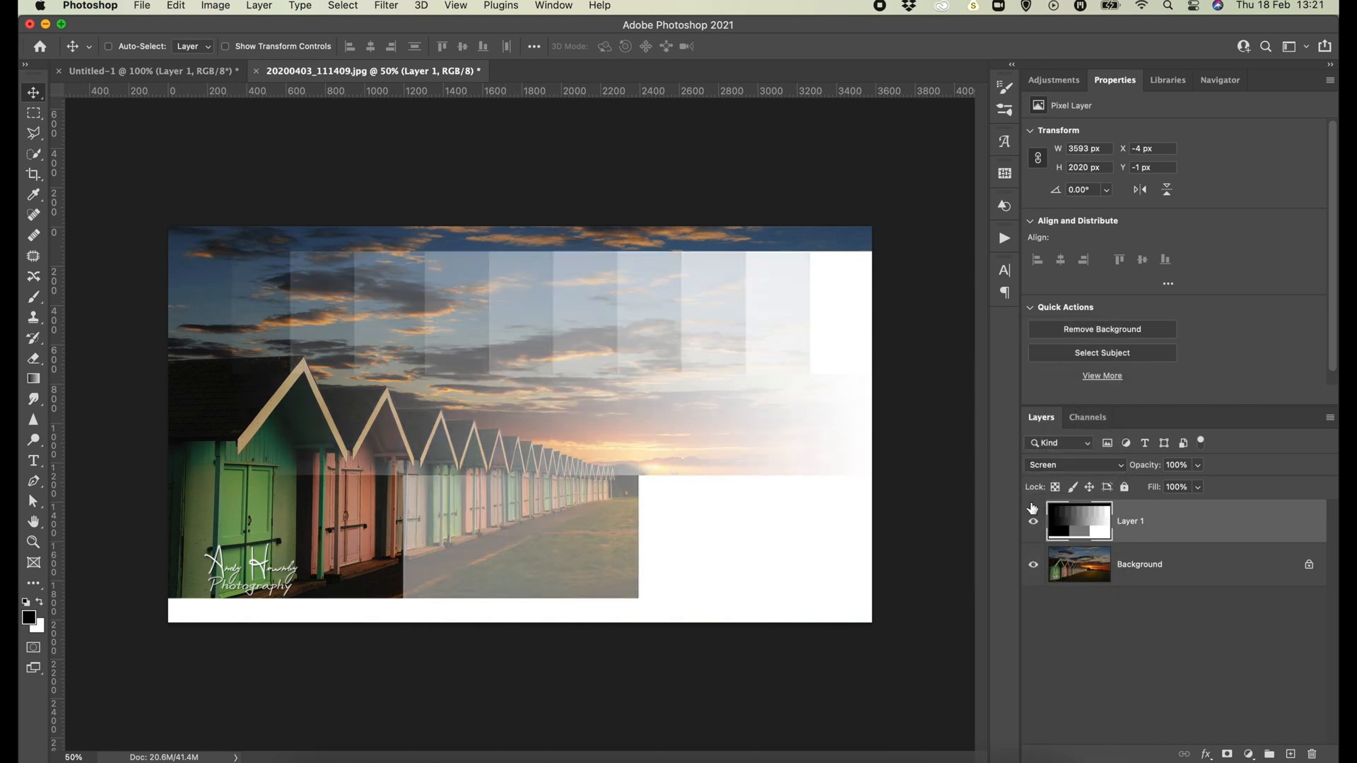
left_click(1081, 466)
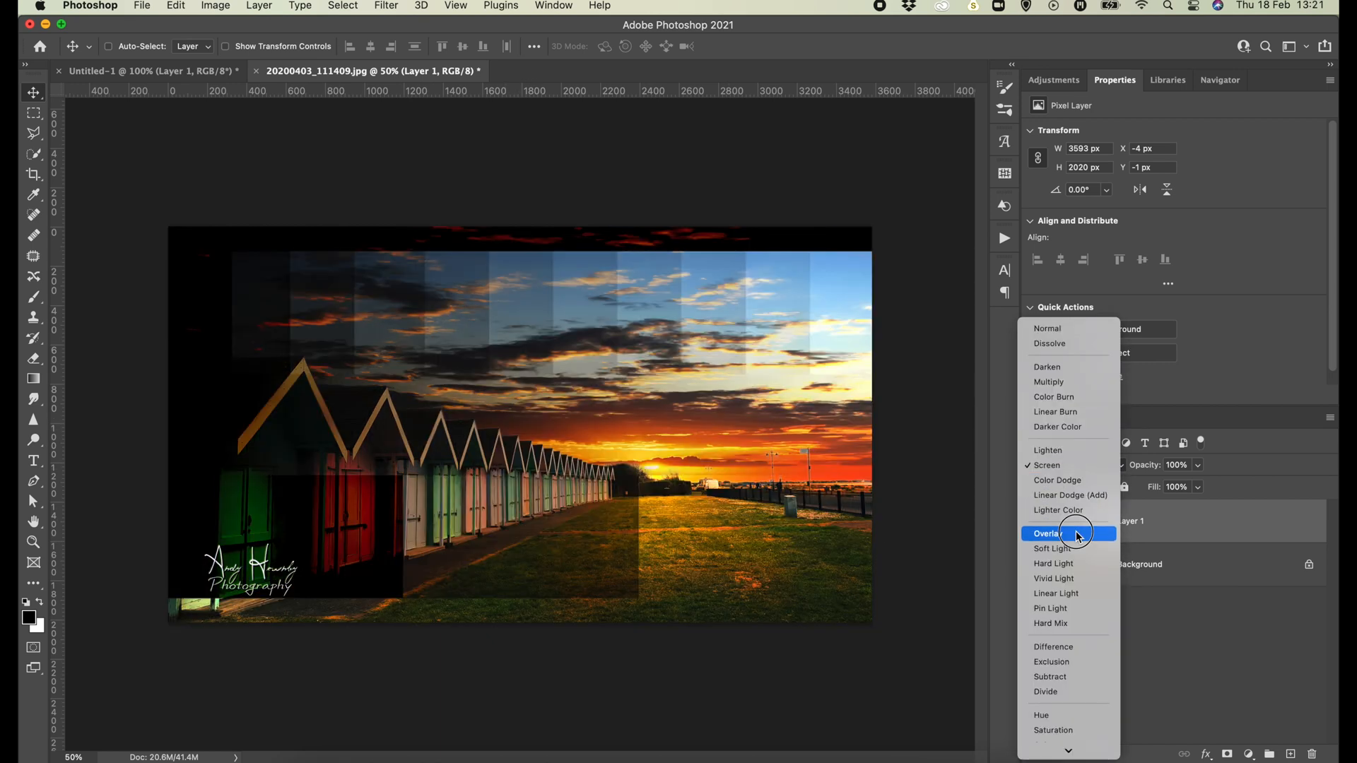
left_click(1077, 537)
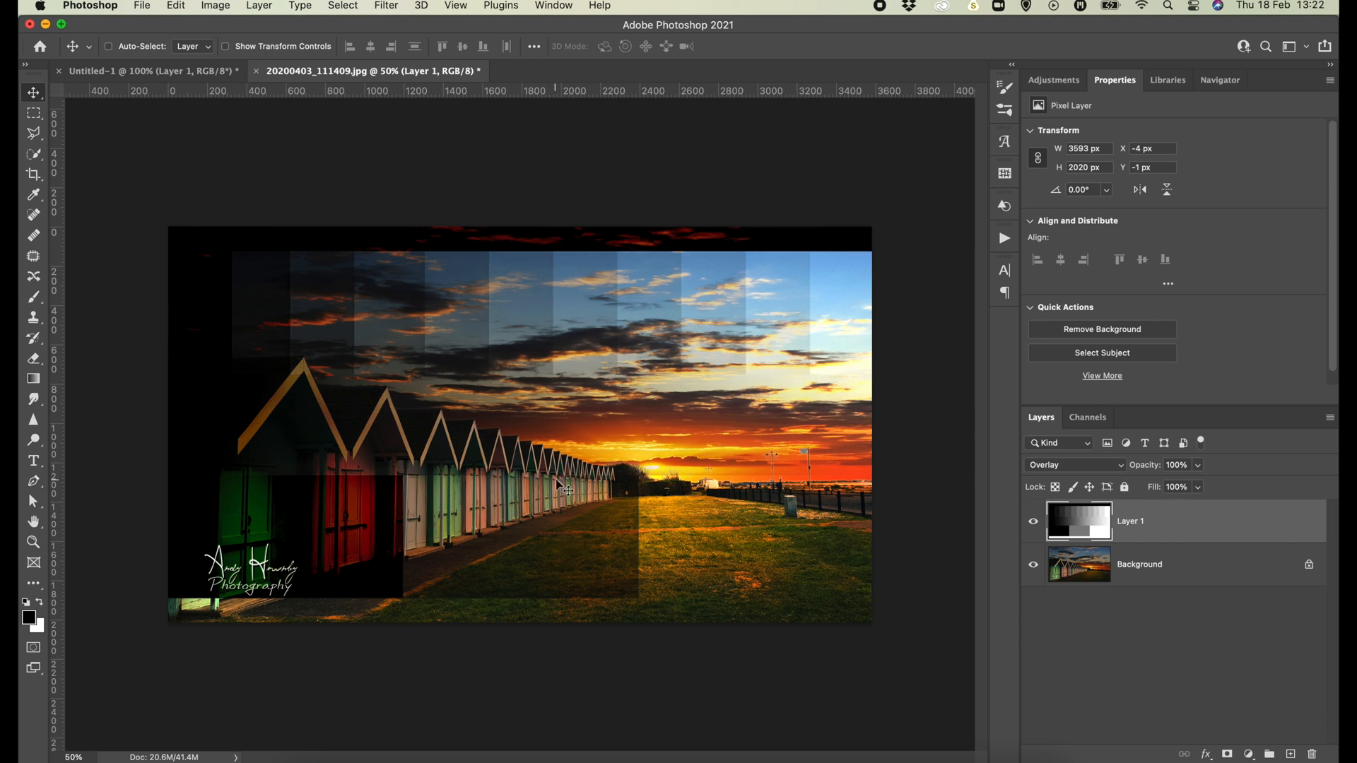
Step: Compare the photo with the Overlay layer hidden and shown, and preview the remaining blend modes, including Divide, on Layer 1
left_click(1033, 521)
left_click(1034, 521)
left_click(1033, 521)
left_click(1033, 521)
left_click(1121, 465)
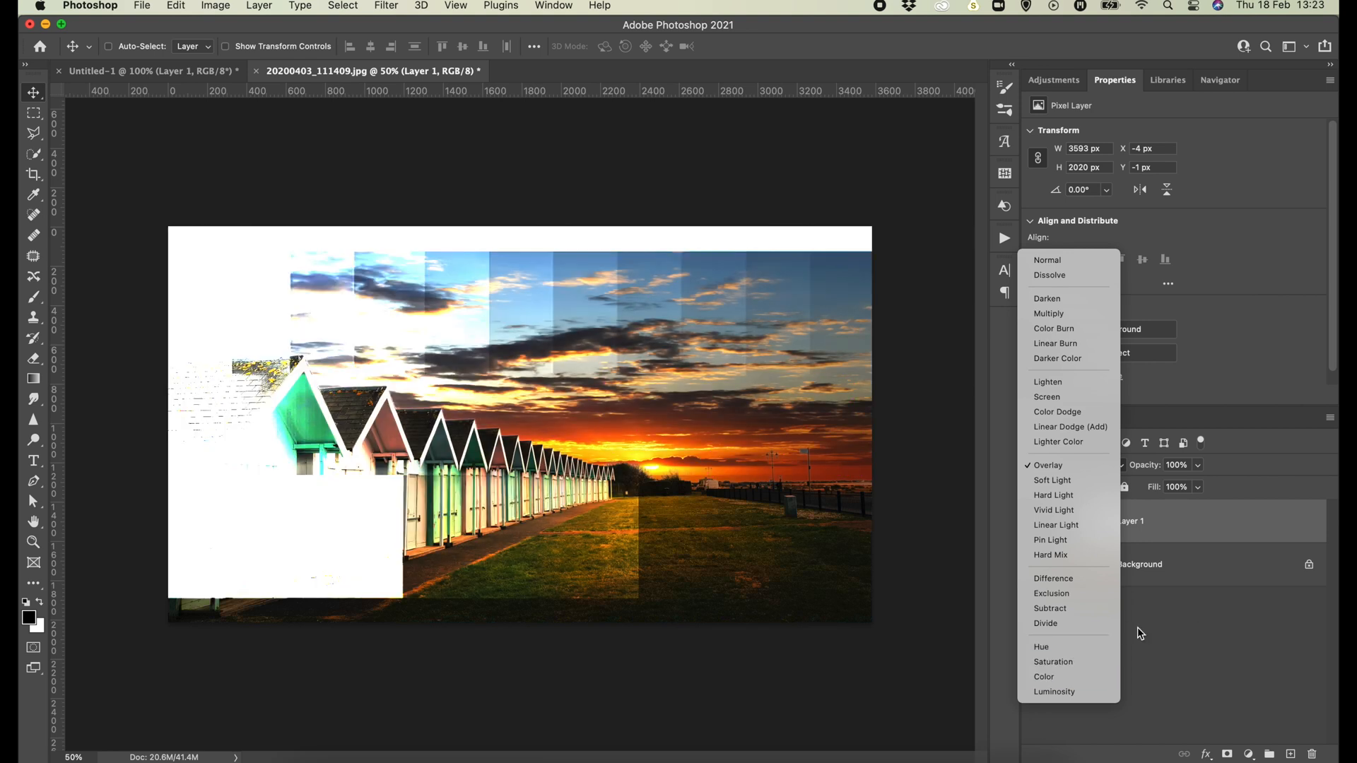
left_click(1183, 520)
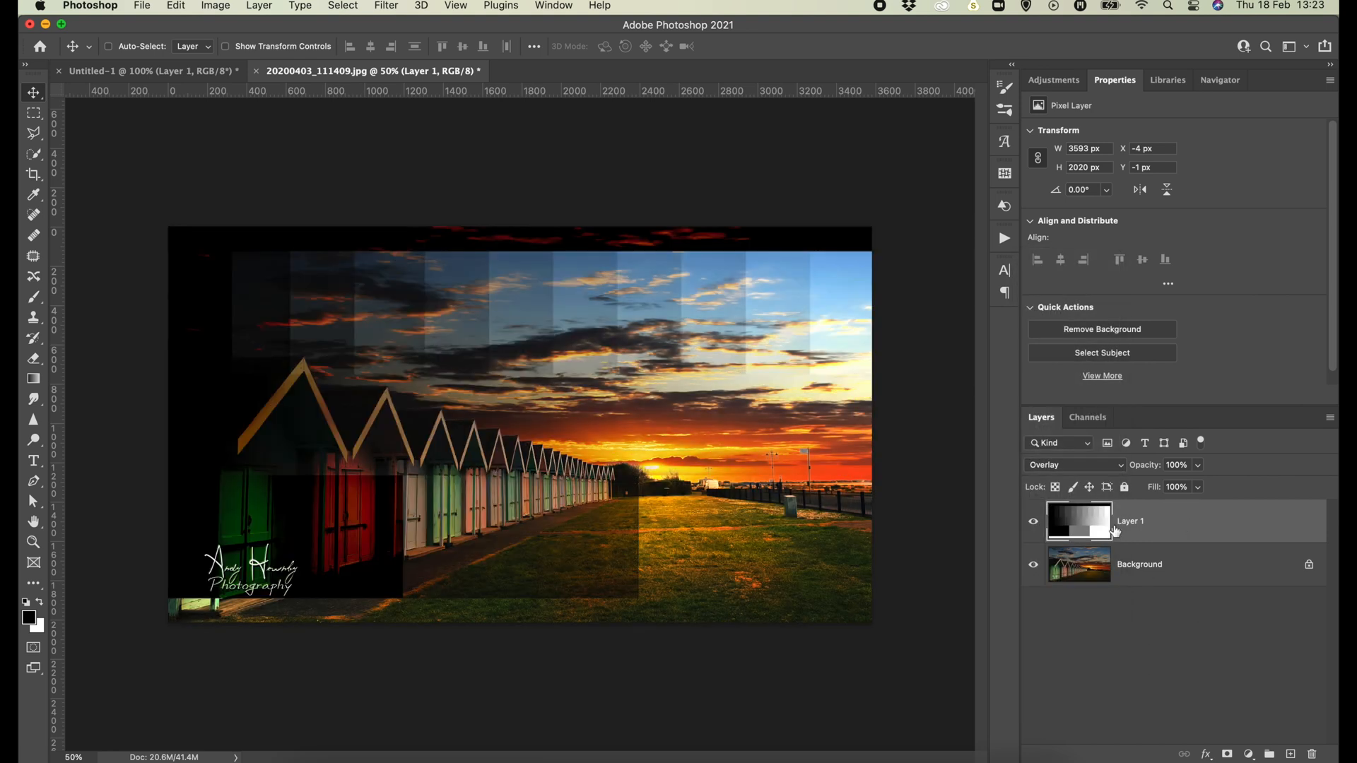
left_click(1070, 466)
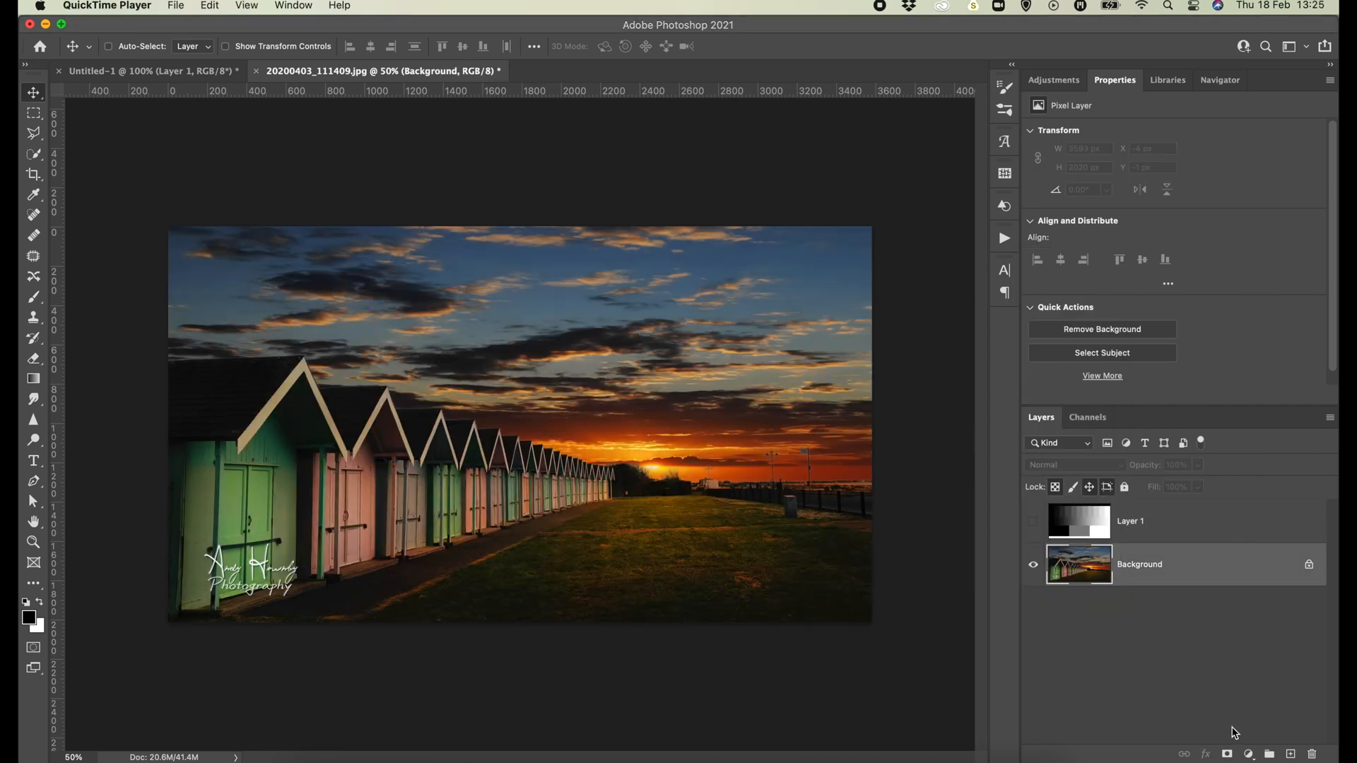
Step: Add a Curves adjustment layer above the Background and shape a strong S-curve that darkens the shadows and brightens the highlights
left_click(1248, 754)
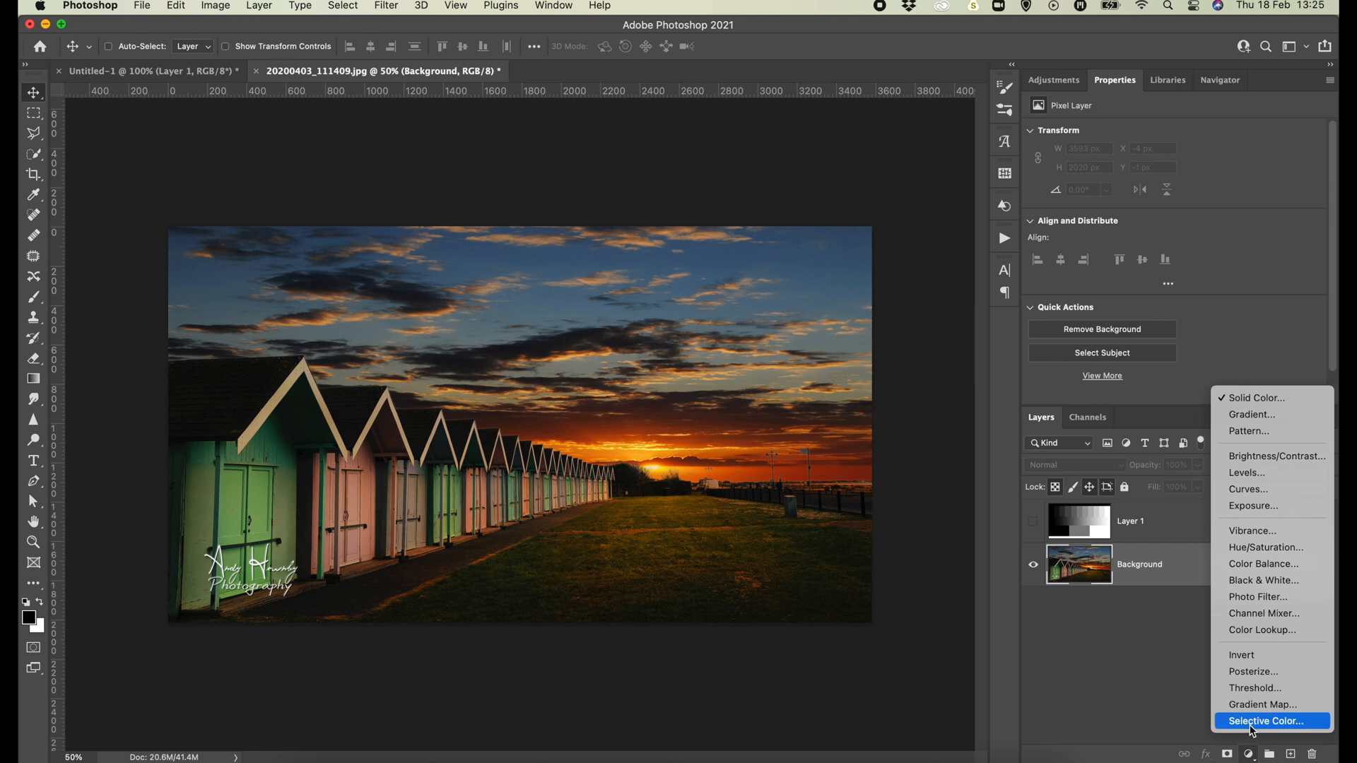
left_click(1252, 489)
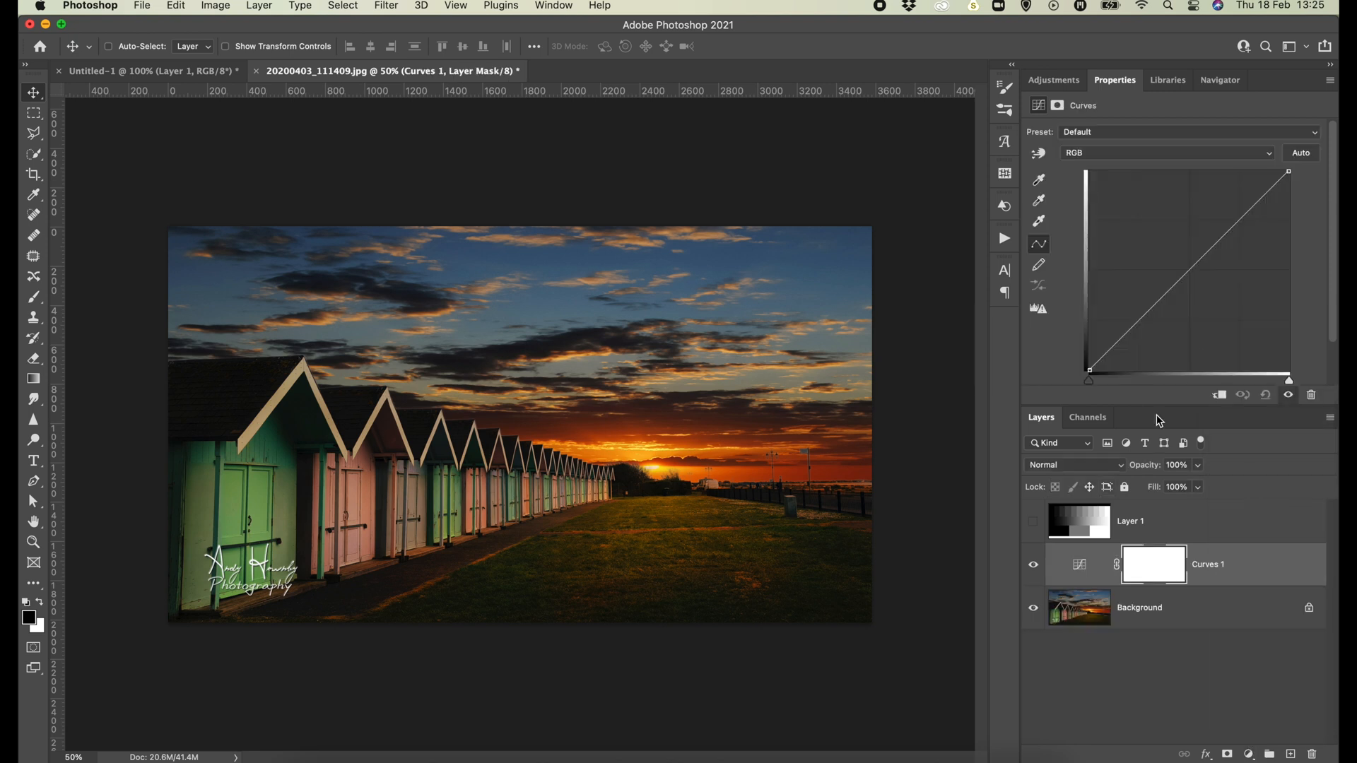
left_click_drag(1136, 323, 1137, 359)
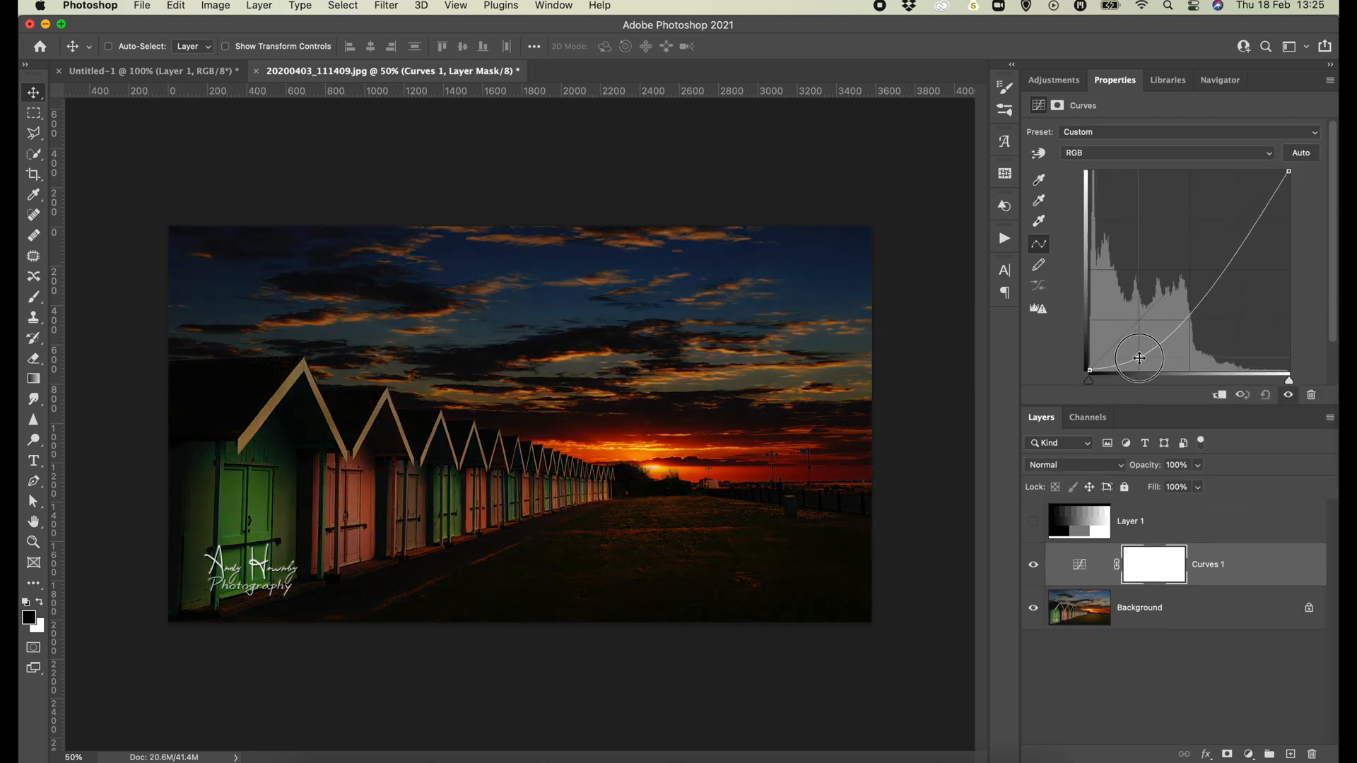
left_click(1242, 243)
left_click_drag(1242, 243, 1198, 207)
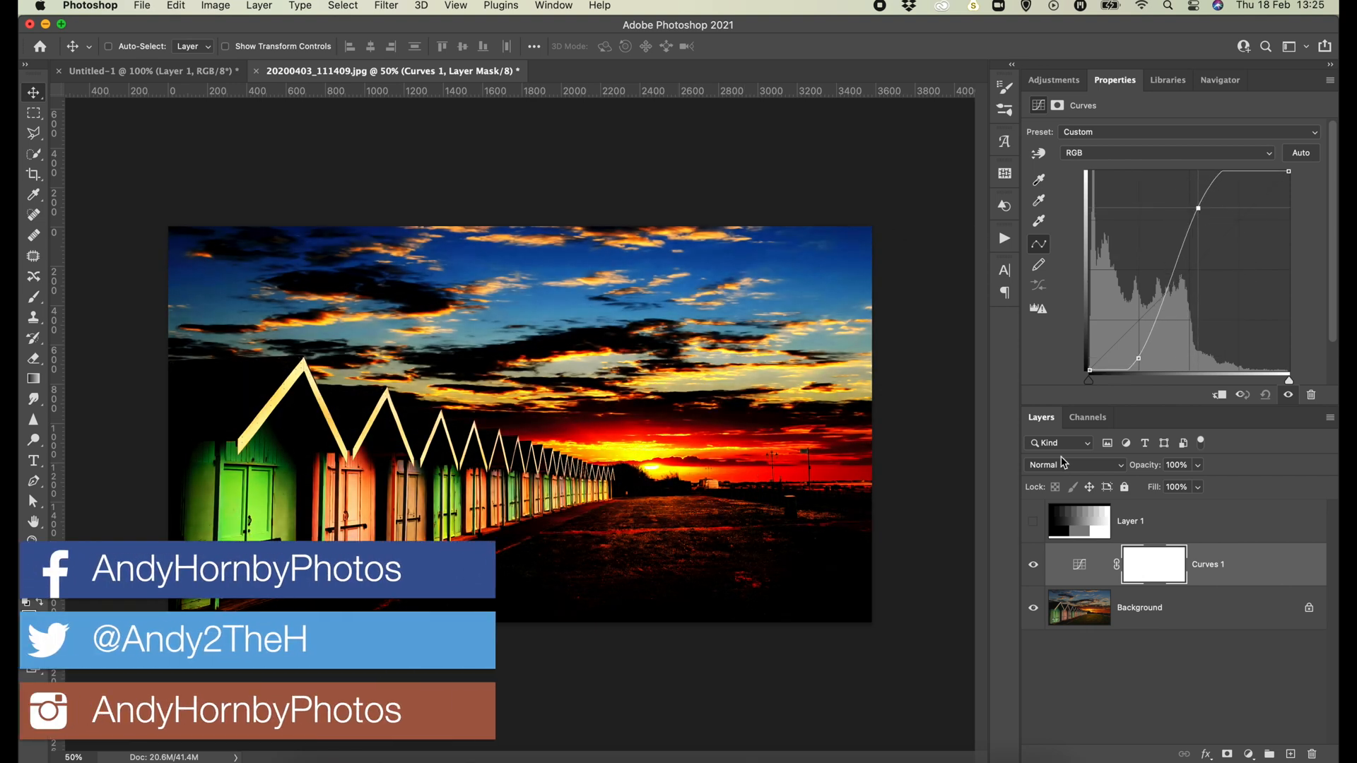
Step: Set the Curves layer's blend mode to Hue and toggle its visibility to compare the effect
left_click(1124, 465)
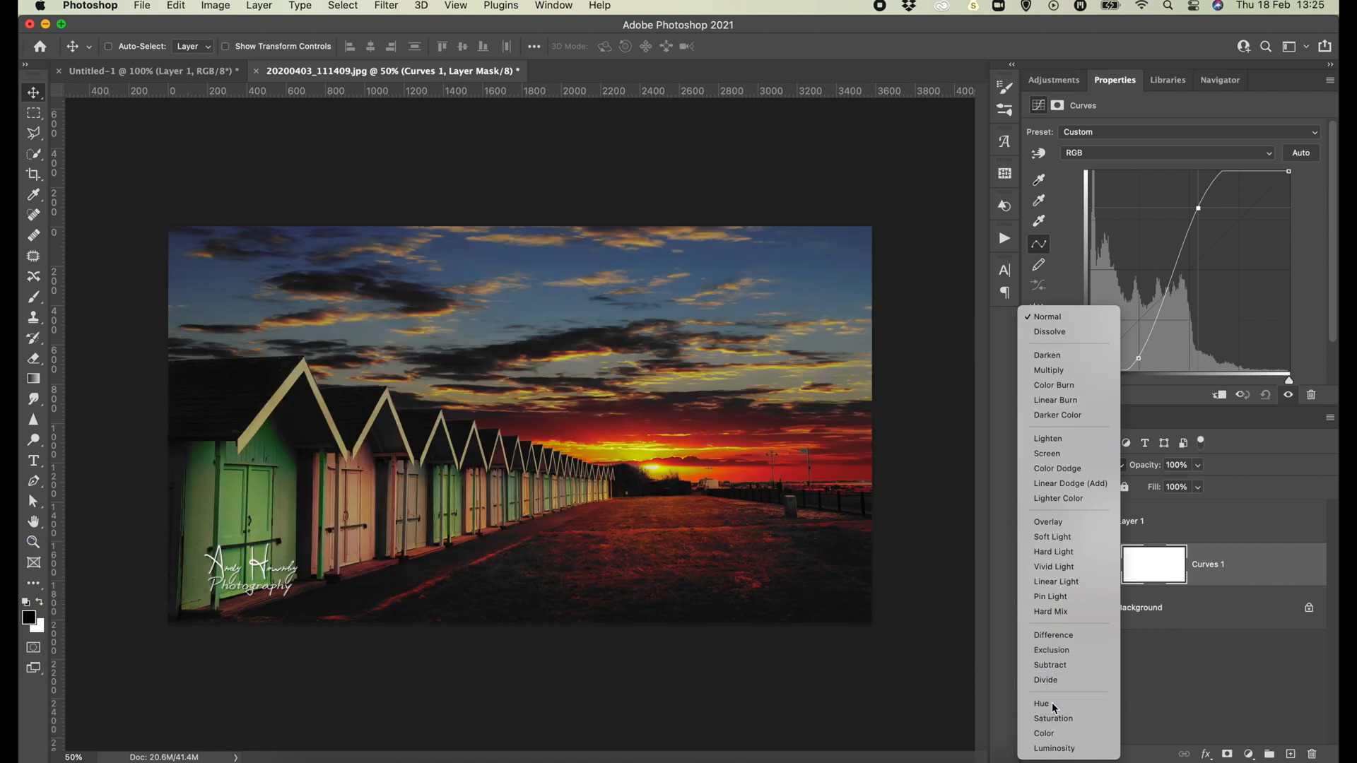
left_click(1053, 704)
left_click(1034, 565)
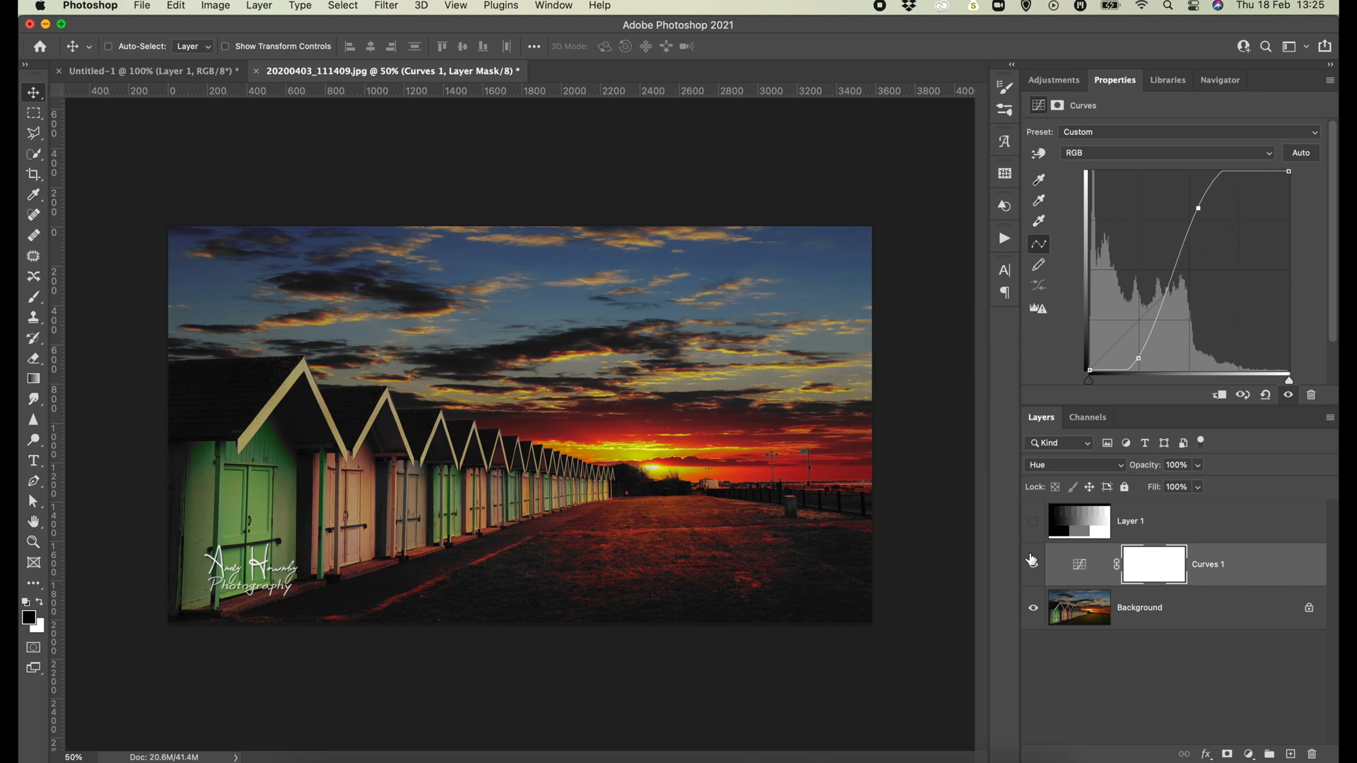
Step: Try the Saturation blend mode and the Color blend mode on the Curves layer
left_click(1093, 467)
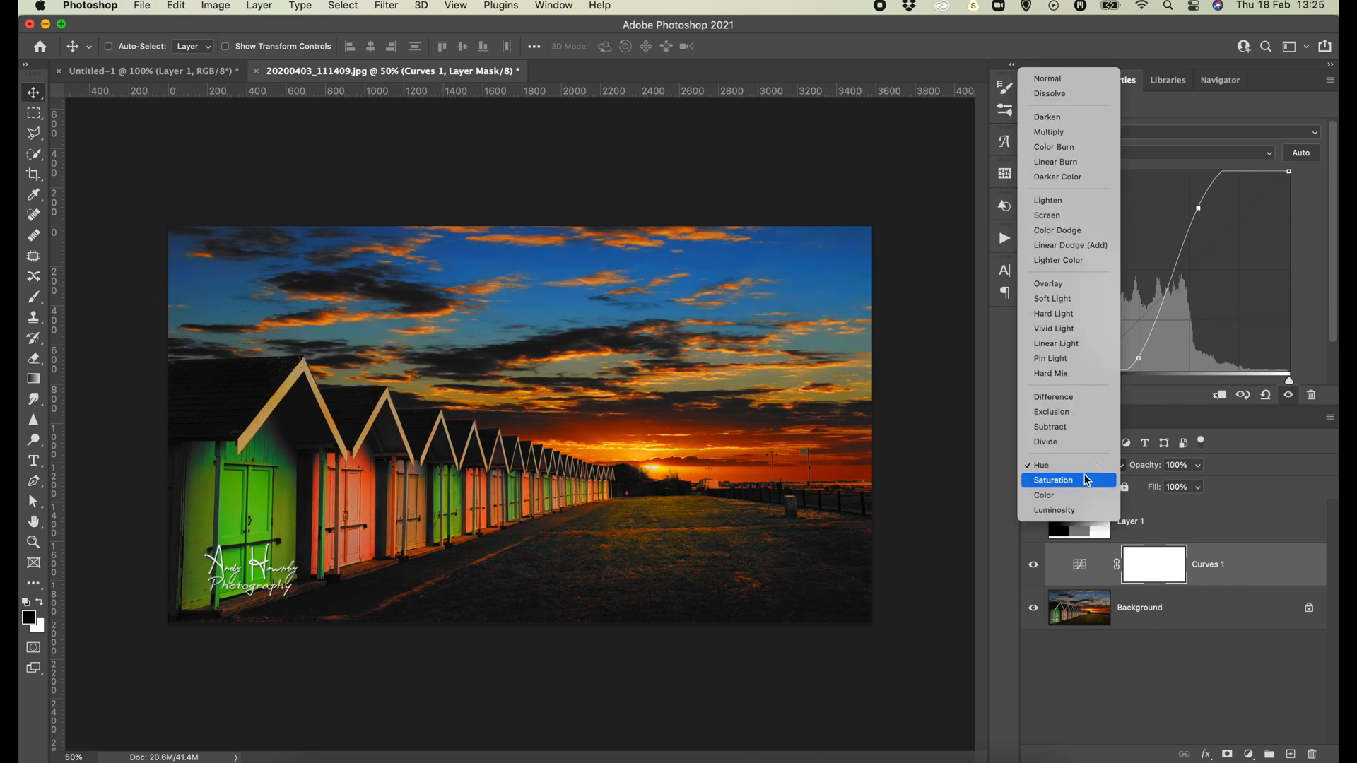
left_click(1087, 480)
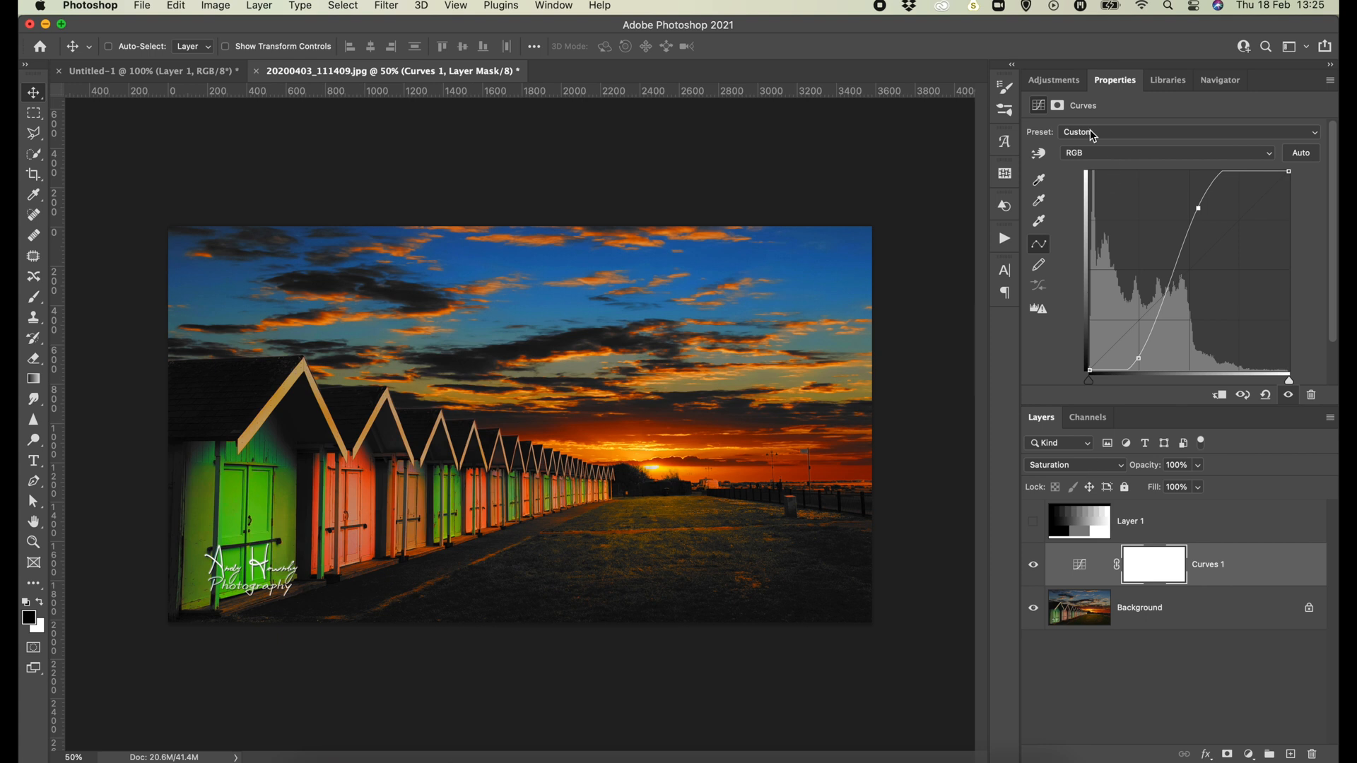
left_click(1071, 467)
left_click(1068, 484)
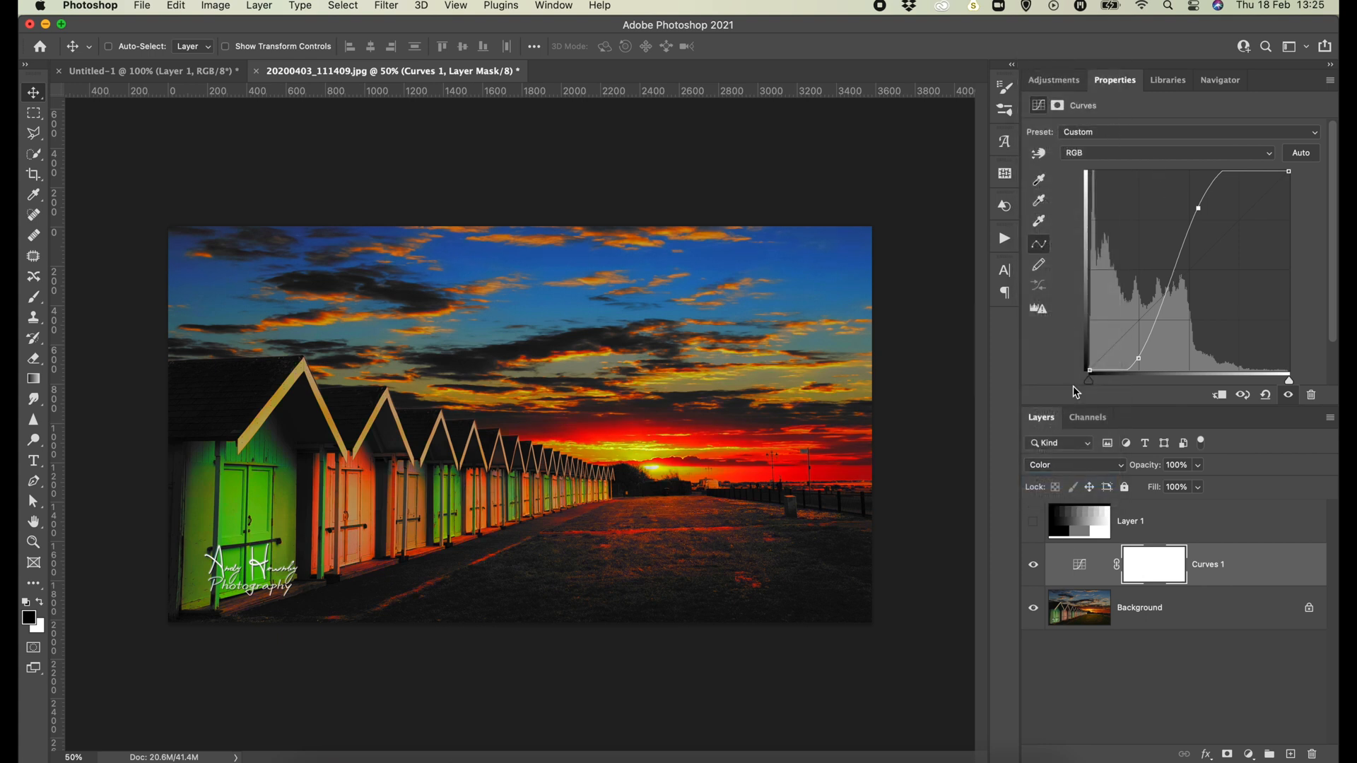
Step: Set the Curves layer's blend mode to Luminosity and compare the photo with the adjustment hidden and shown
left_click(1077, 468)
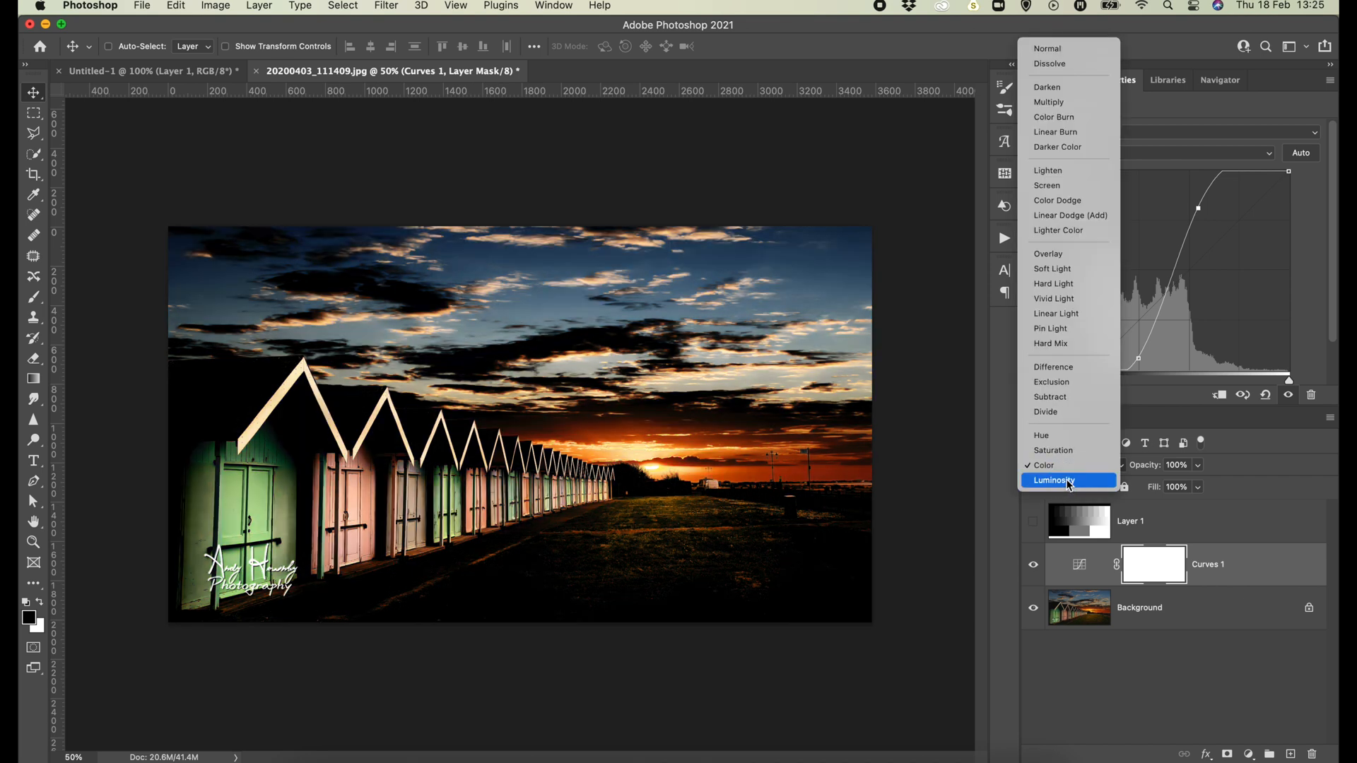
left_click(1068, 480)
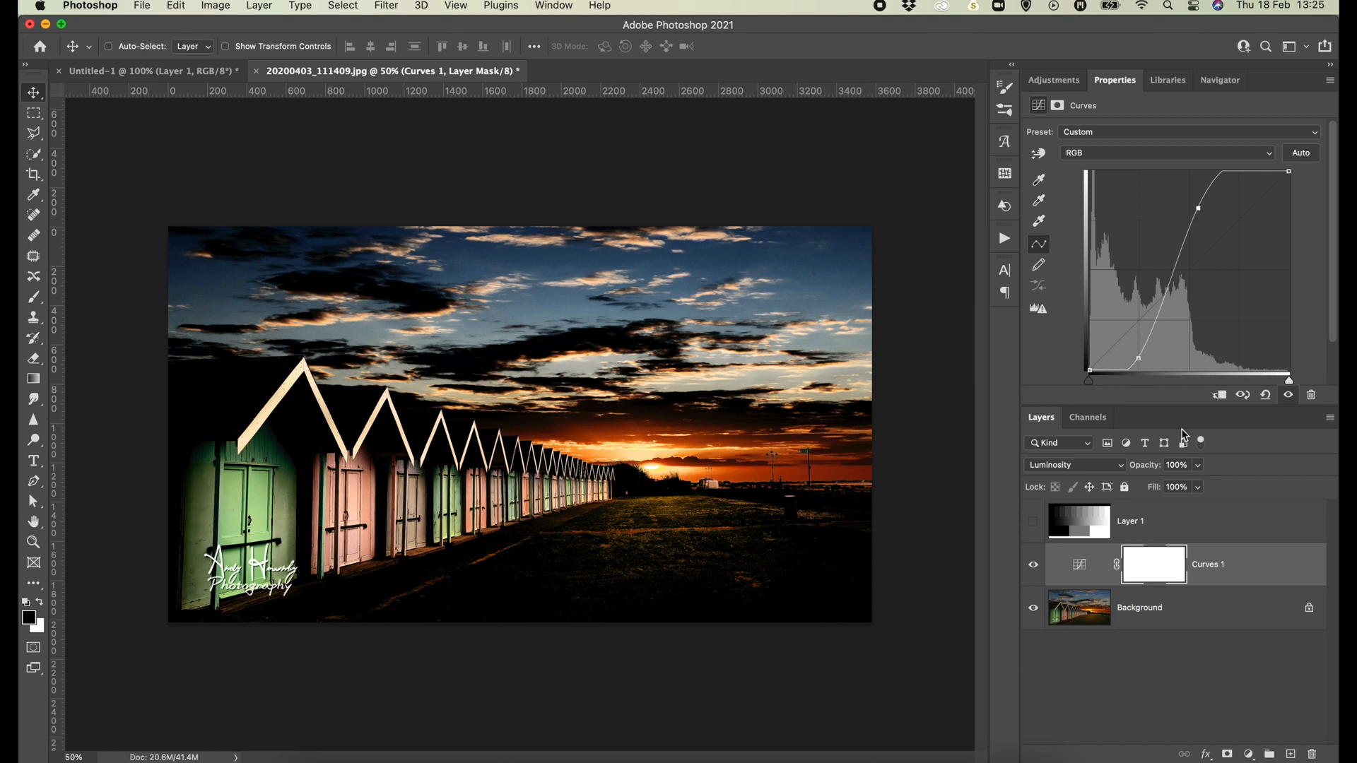
left_click(1033, 565)
left_click(1033, 565)
Step: Preview the comparative blend modes, such as Subtract, on the Curves layer
left_click(1123, 468)
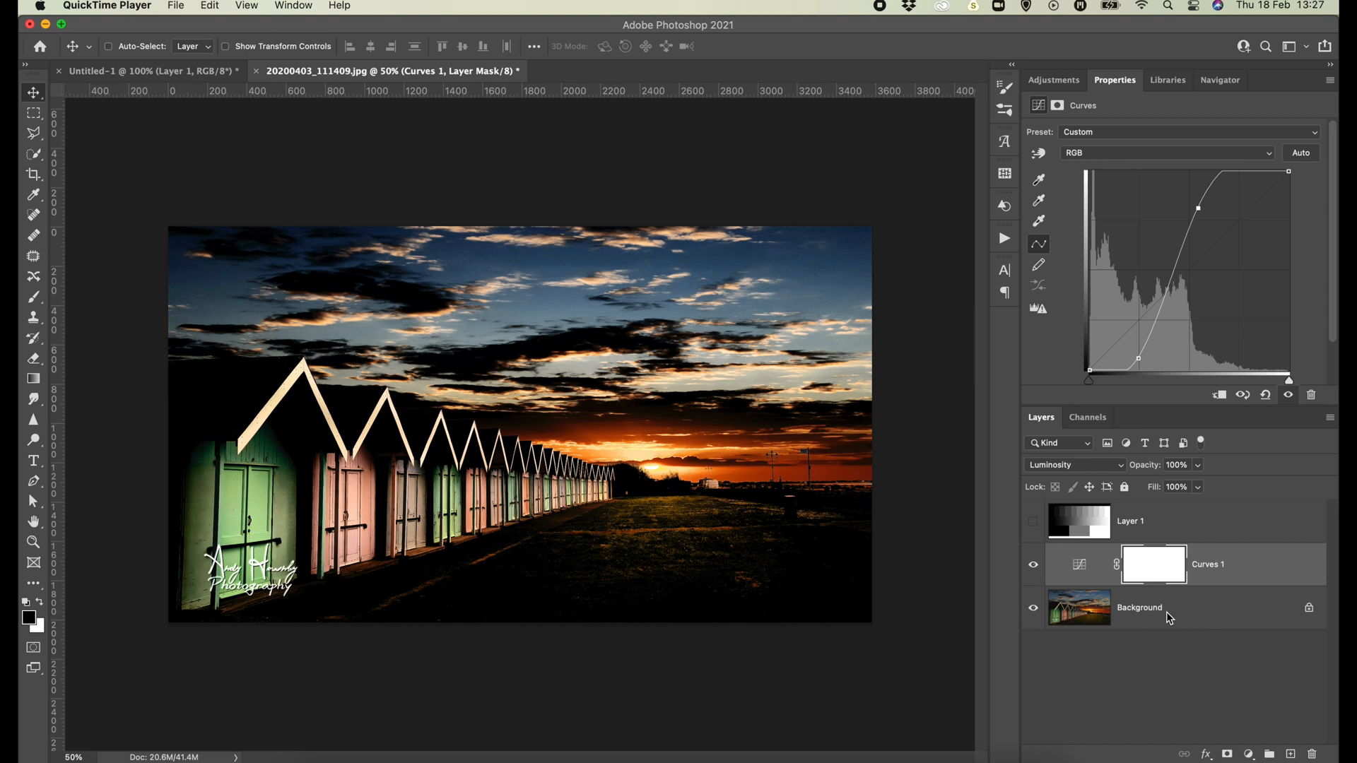
left_click(1109, 465)
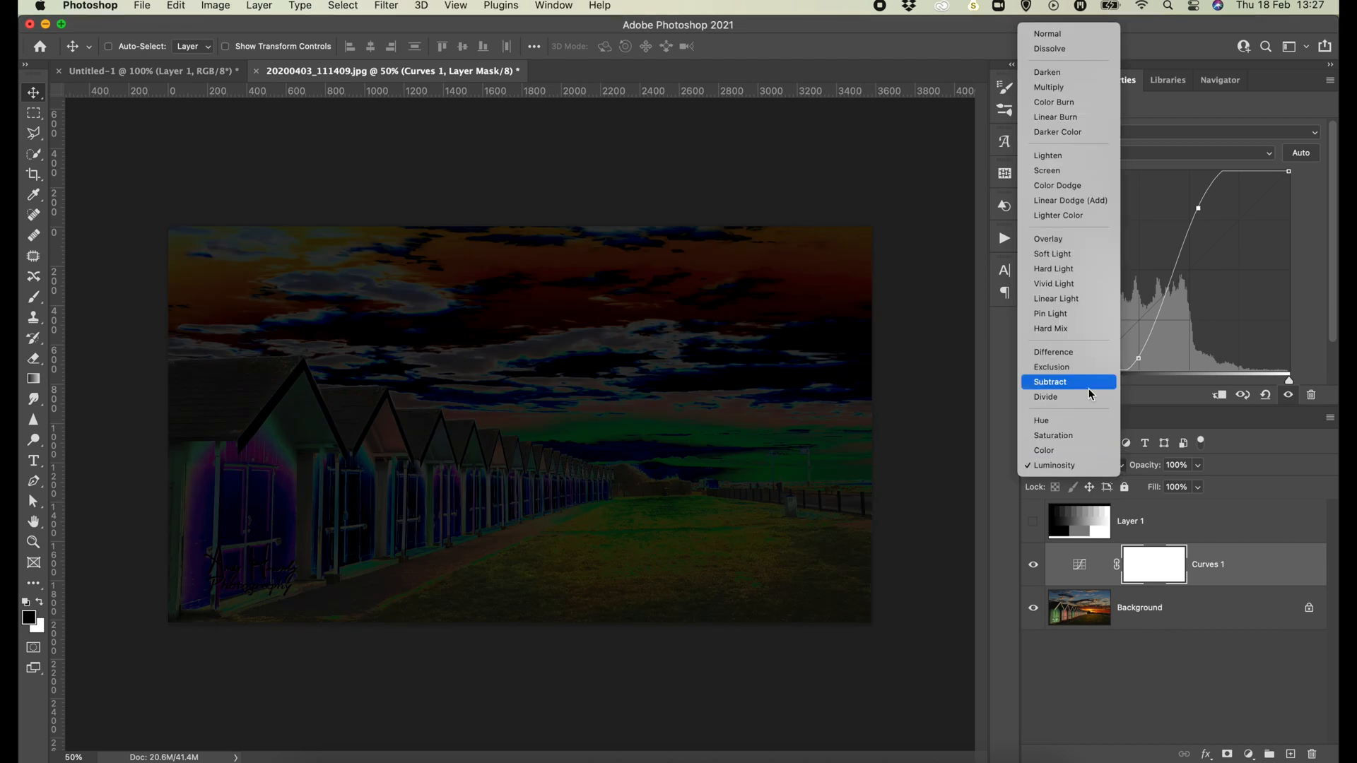